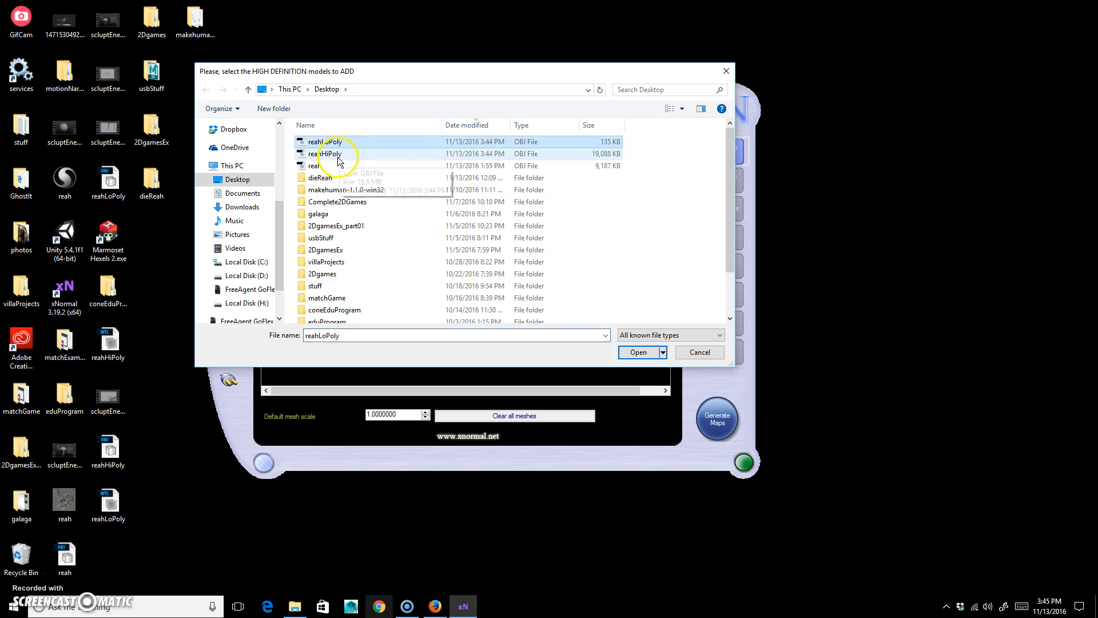
Load reahHiPoly.obj as the high definition mesh and assign the reah image as its base texture to bake
click(639, 352)
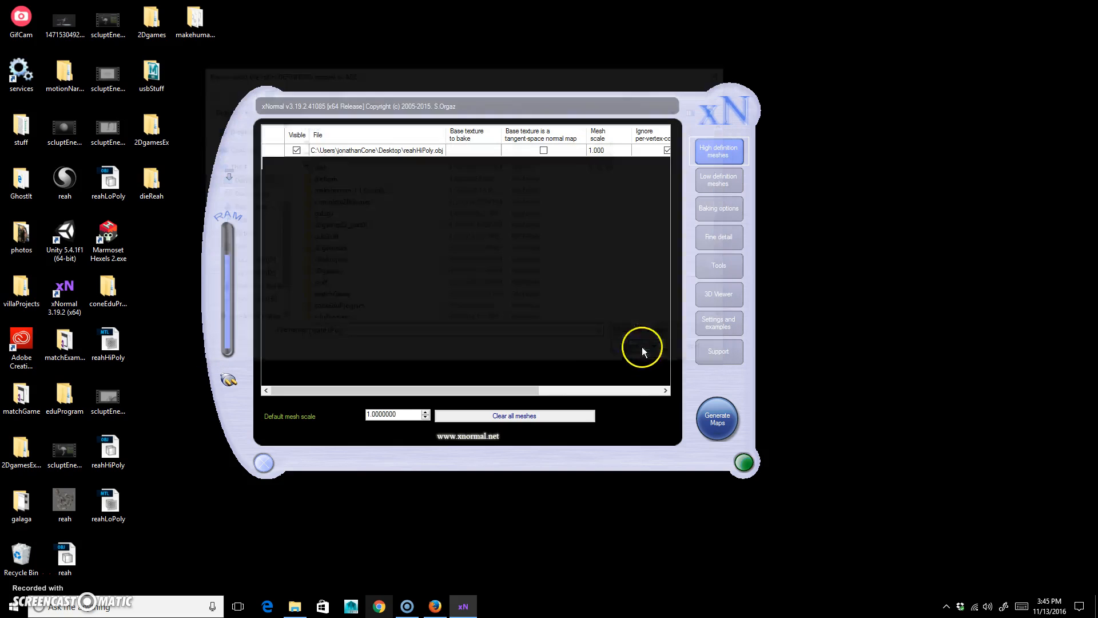
click(484, 152)
right_click(482, 150)
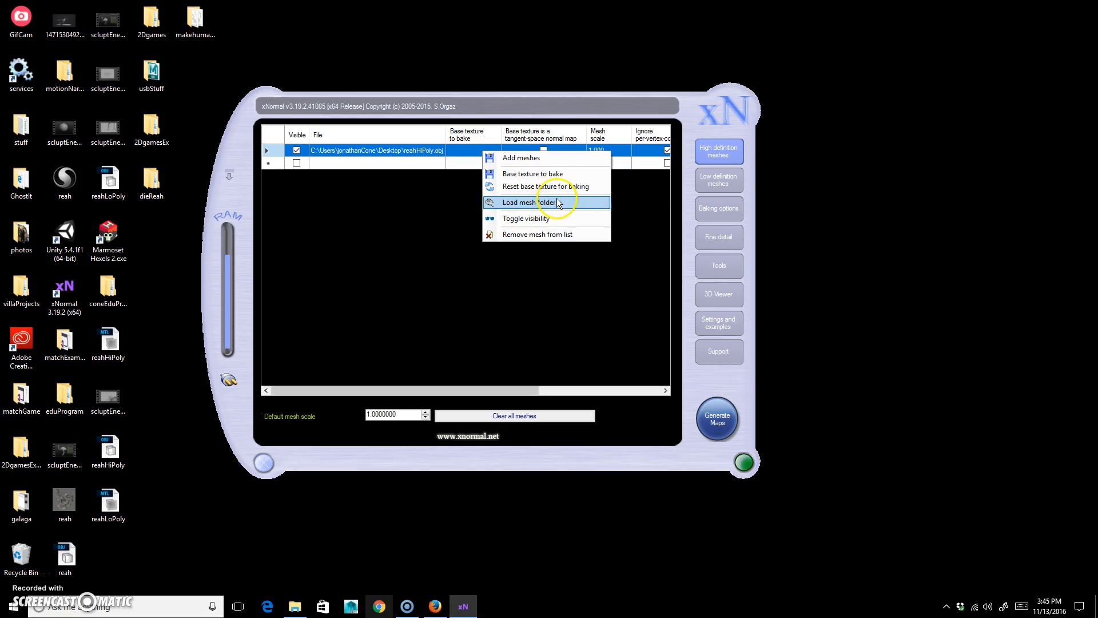
click(550, 174)
click(343, 140)
scroll(375, 184, down, 1)
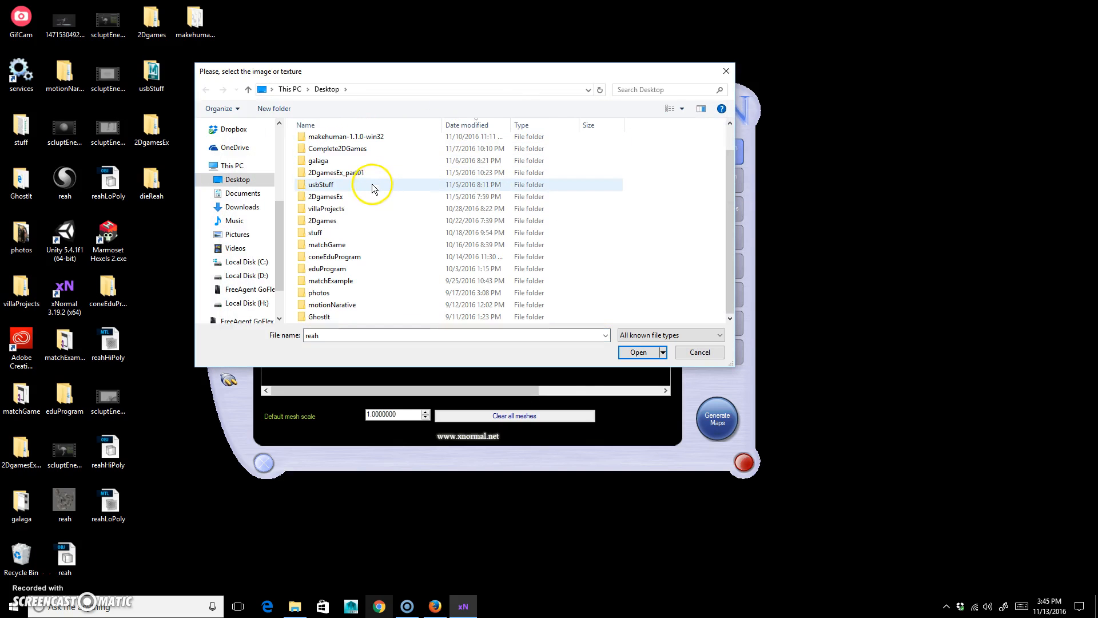
click(638, 352)
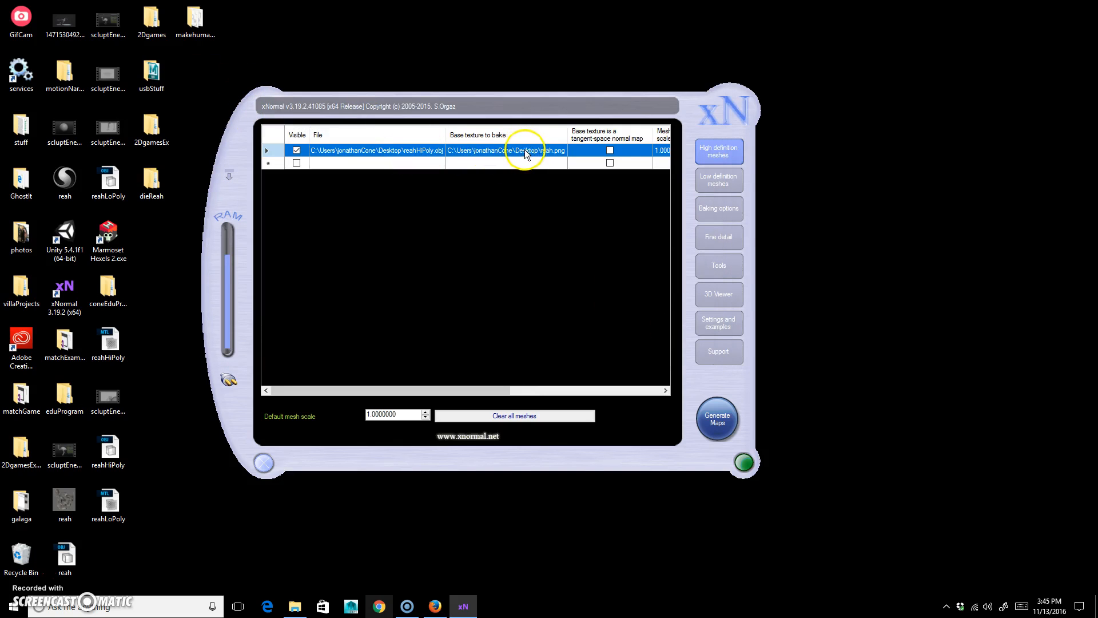
Replace kid.obj with reahLoPoly.obj from the Desktop in the low definition meshes
click(724, 183)
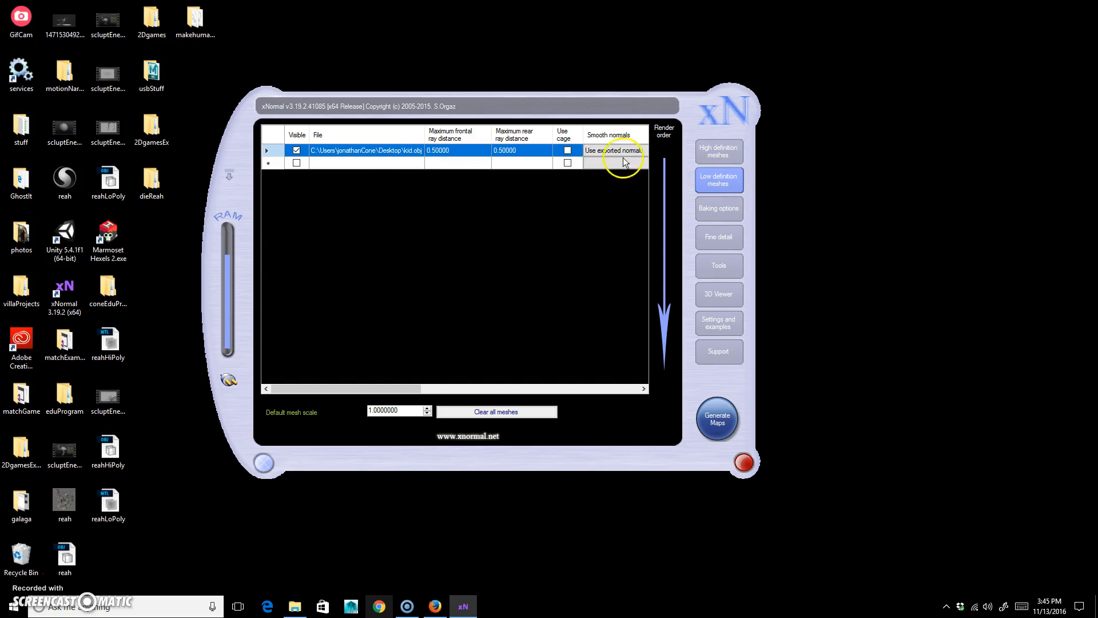
right_click(361, 154)
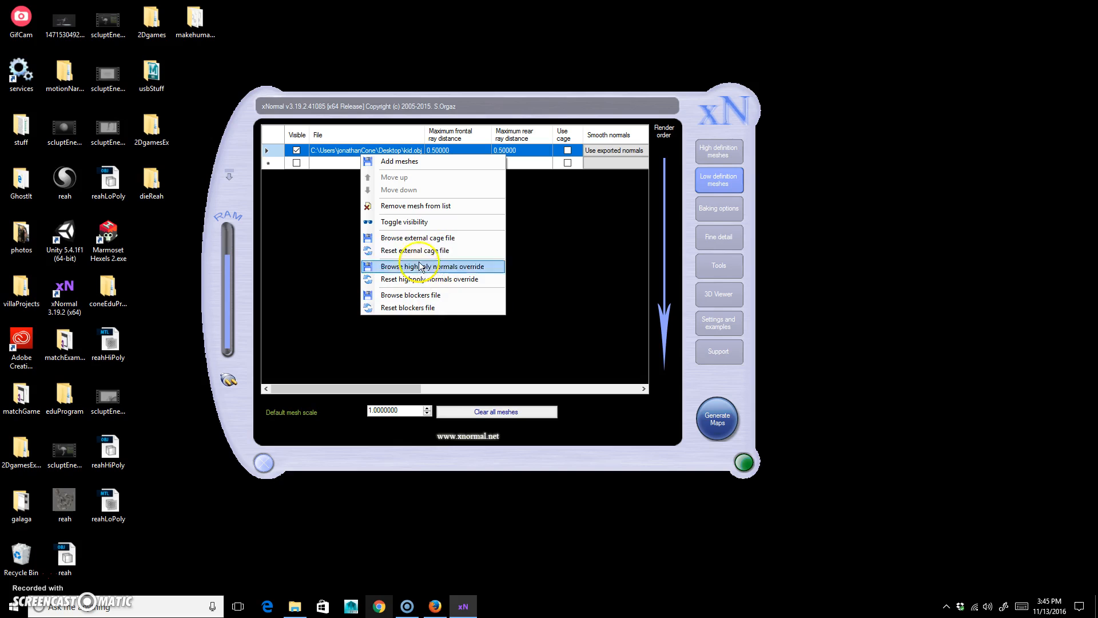
click(431, 208)
right_click(423, 152)
key(Escape)
double_click(436, 166)
click(337, 142)
click(638, 352)
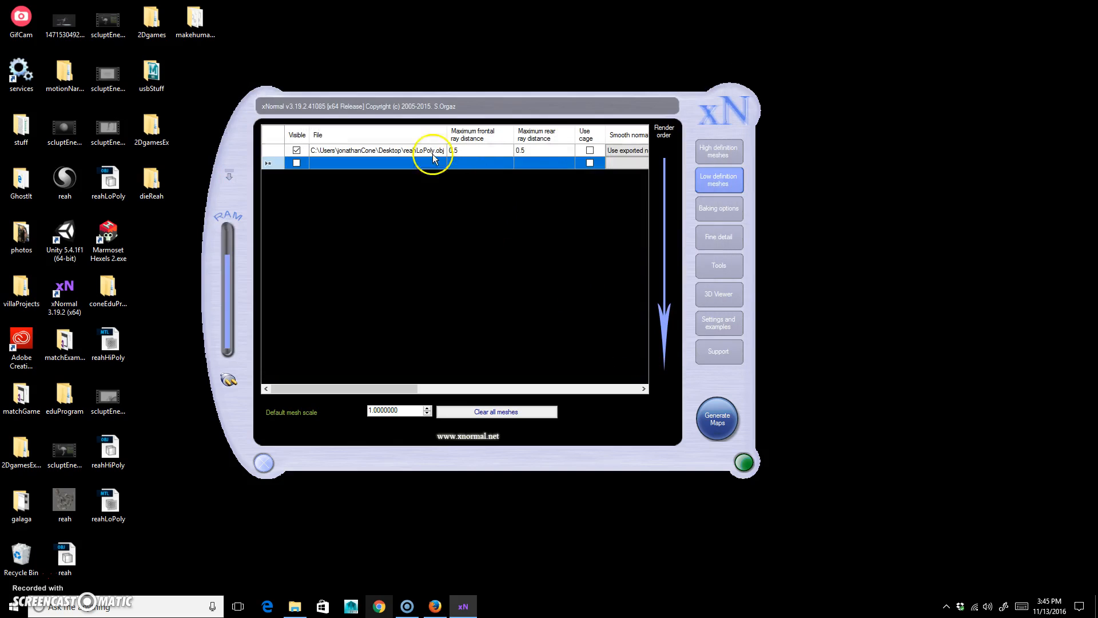
Enable Bake base texture and Ambient occlusion in the baking options and try to generate the maps
click(729, 215)
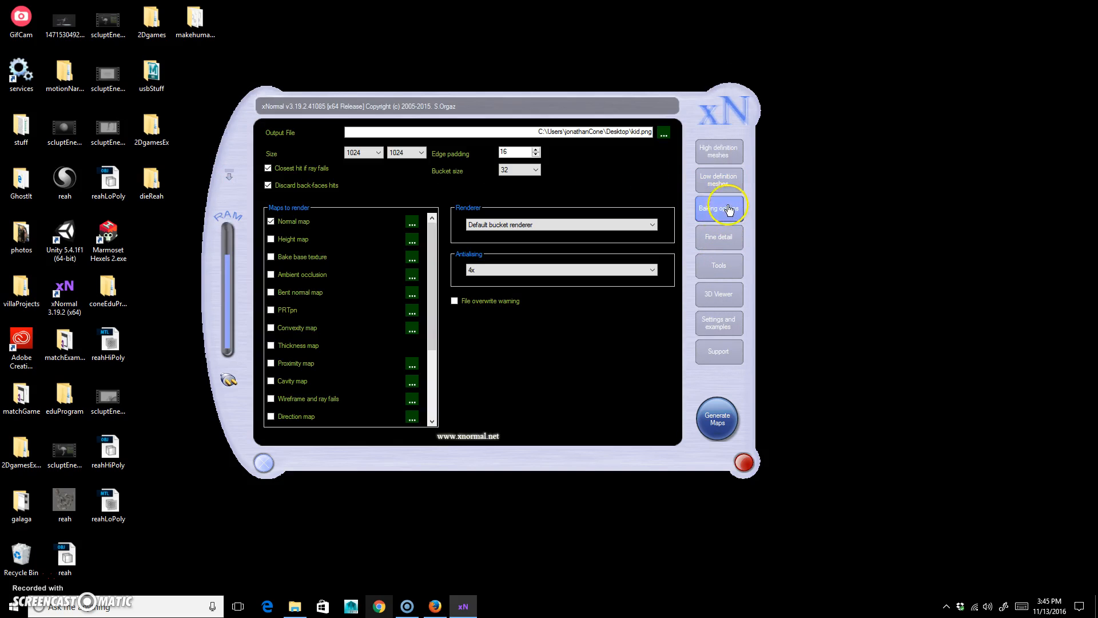
click(271, 257)
click(397, 153)
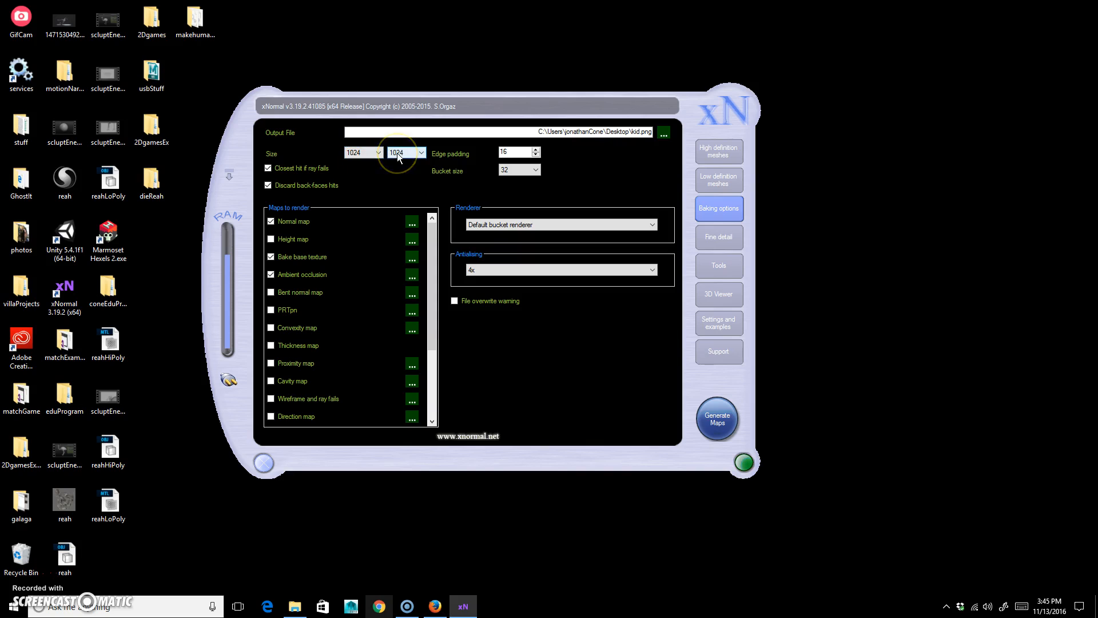
click(501, 275)
click(724, 423)
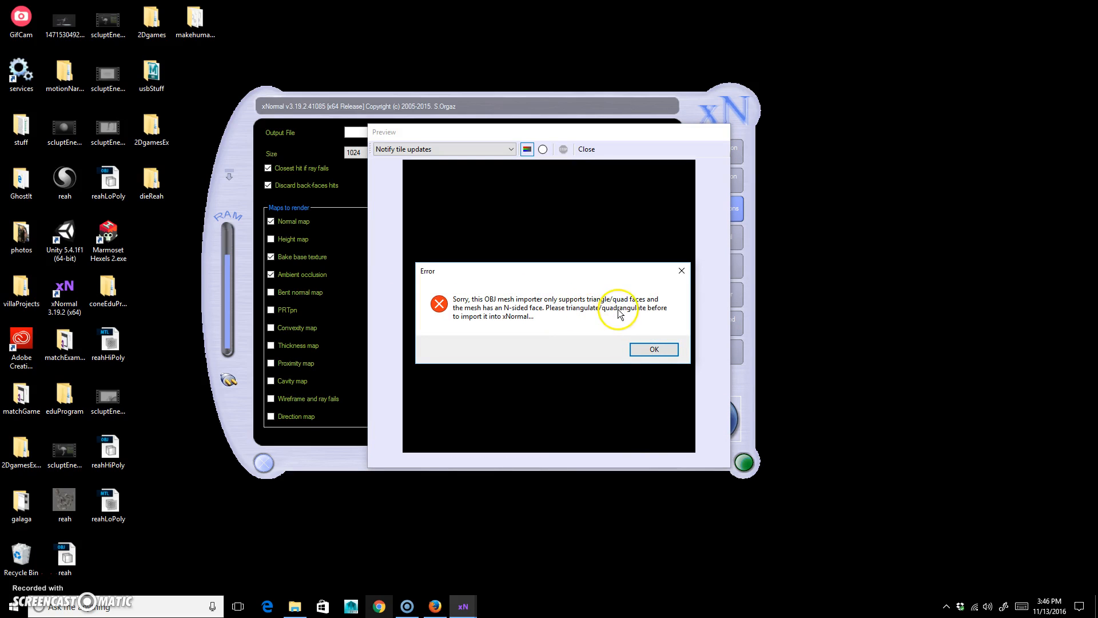
click(652, 350)
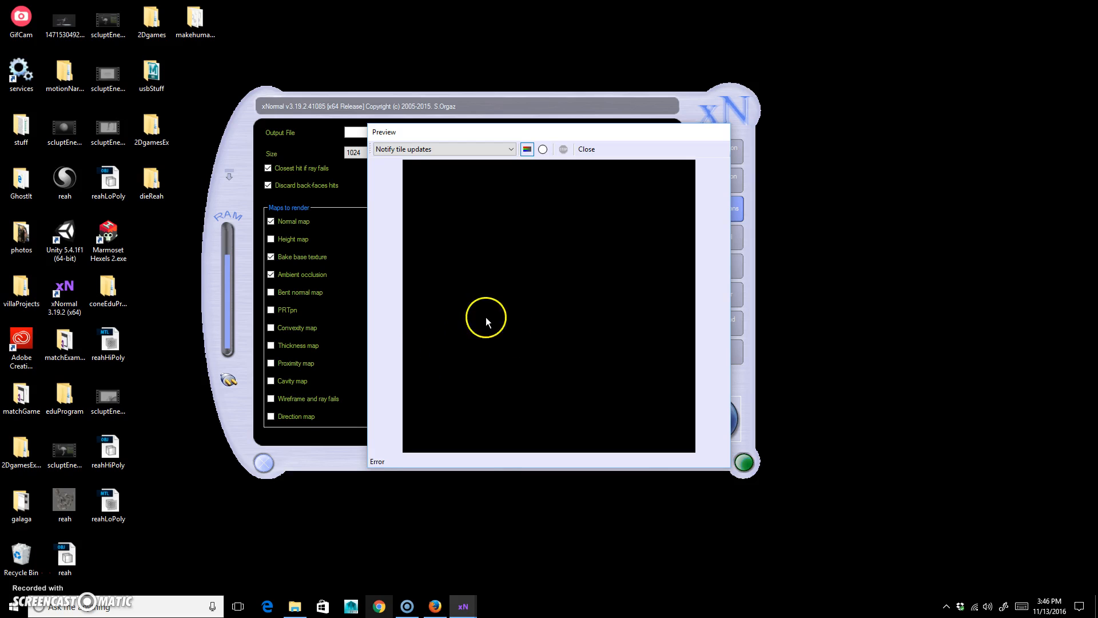
Switch to Maya and open the recent scene reah_v01.mb
click(358, 611)
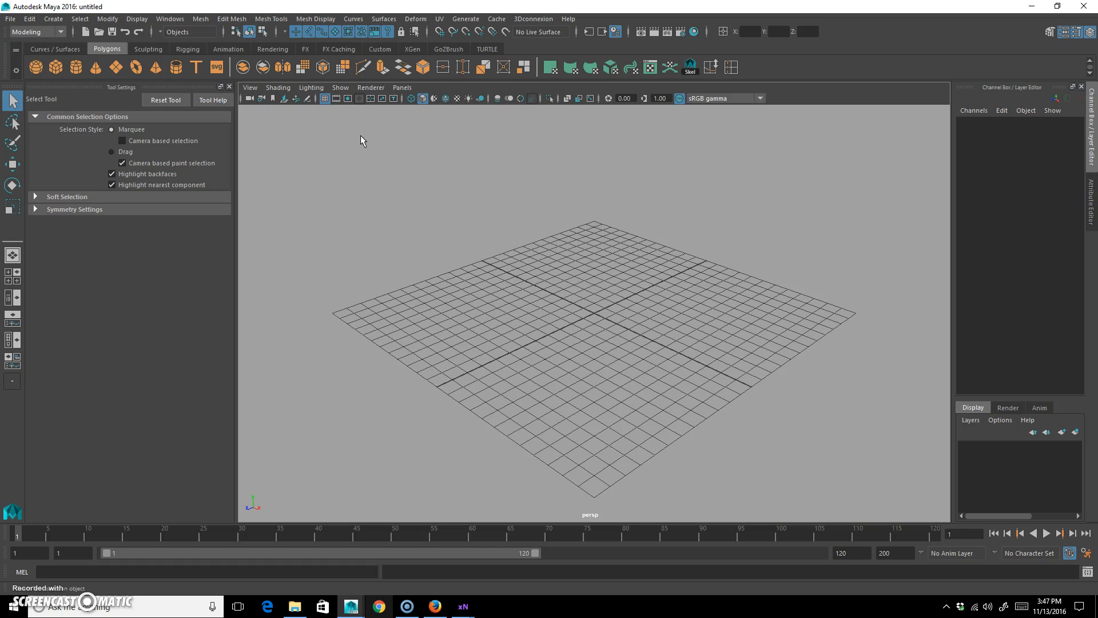
click(10, 19)
mouse_move(102, 336)
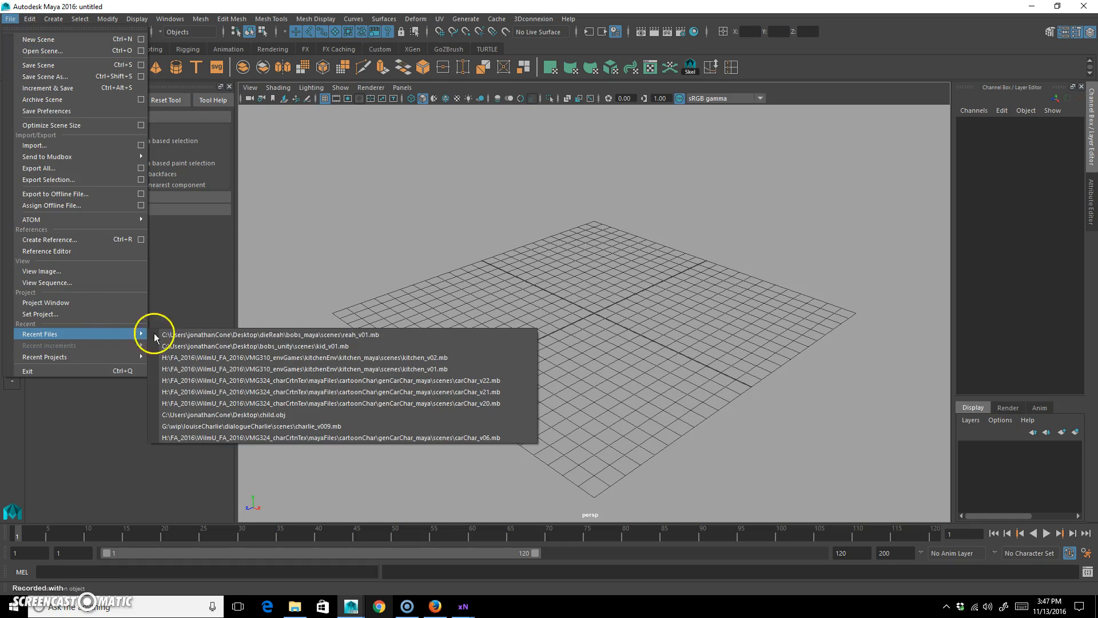
click(274, 334)
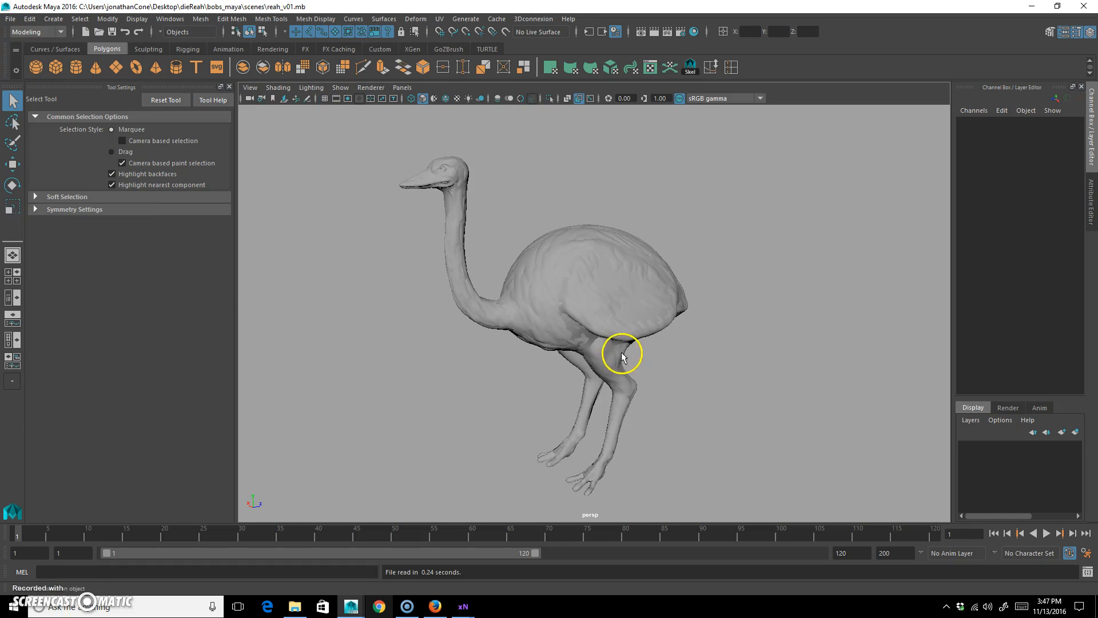
Select the low-poly bird mesh and isolate it in the viewport
click(580, 335)
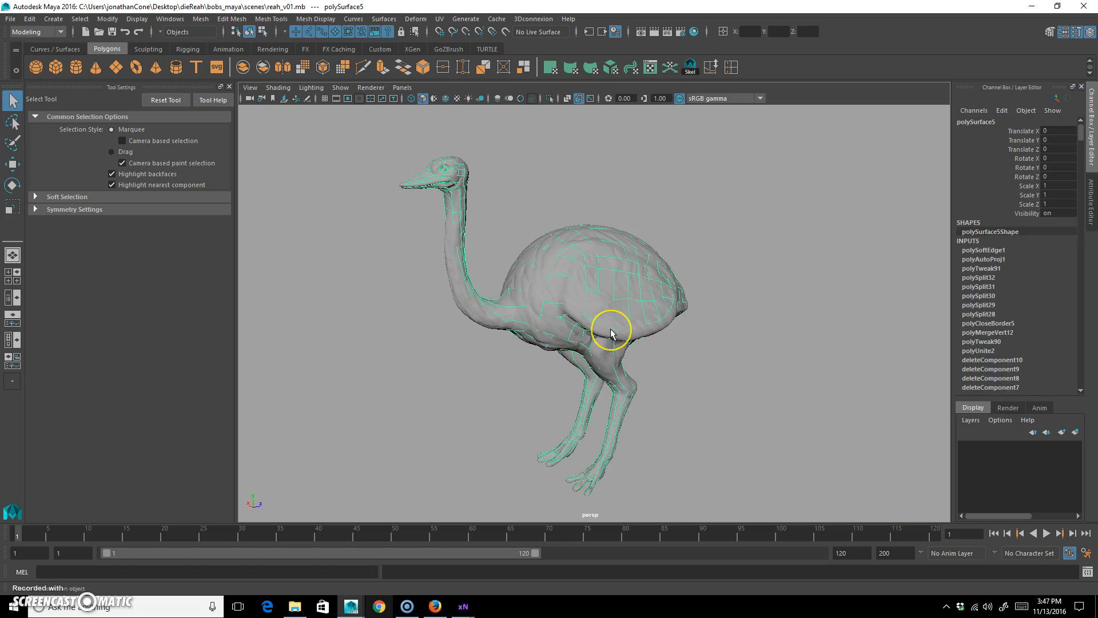
key(ctrl+1)
alt+drag(604, 331, 549, 269)
Run Cleanup on the bird mesh, tessellating faces with more than 4 sides and removing lamina faces and nonmanifold geometry
click(323, 21)
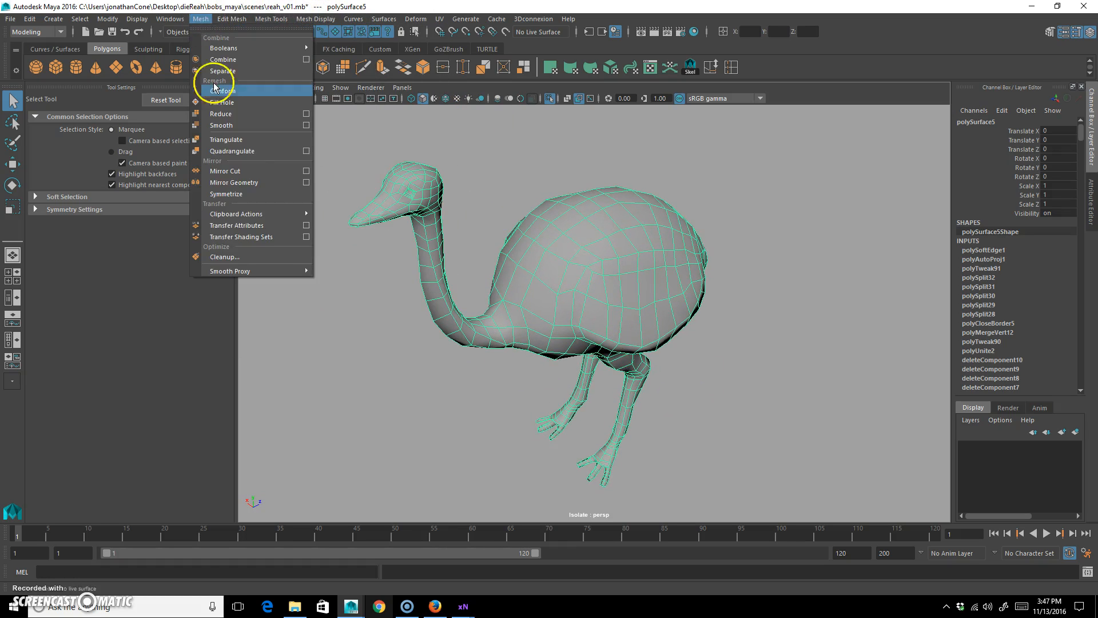
click(283, 266)
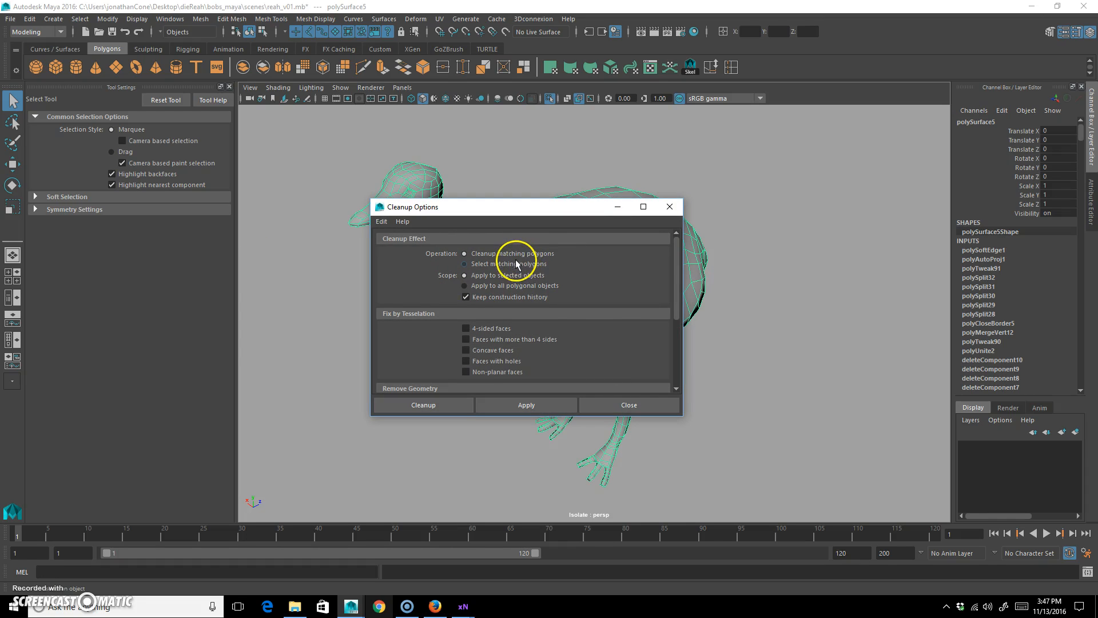
scroll(559, 308, down, 2)
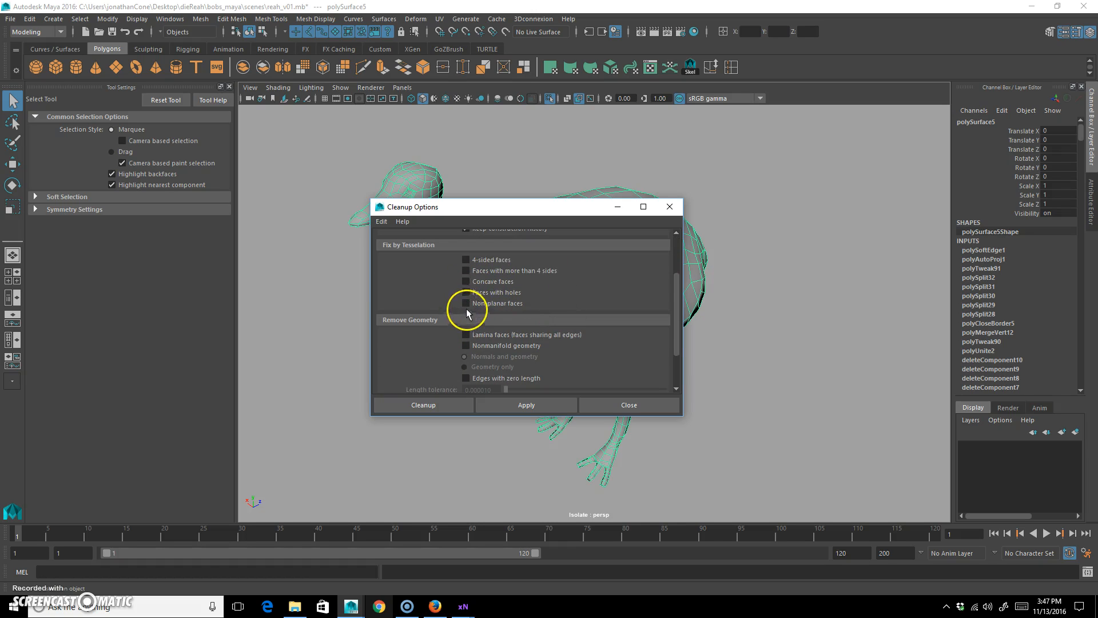
click(501, 272)
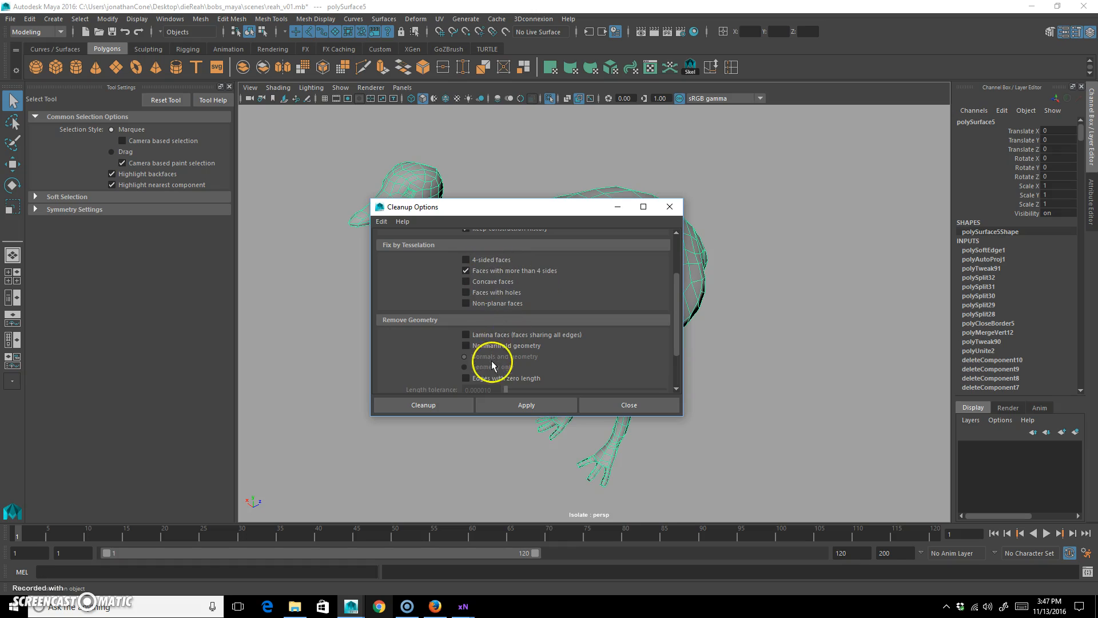
click(480, 345)
click(479, 334)
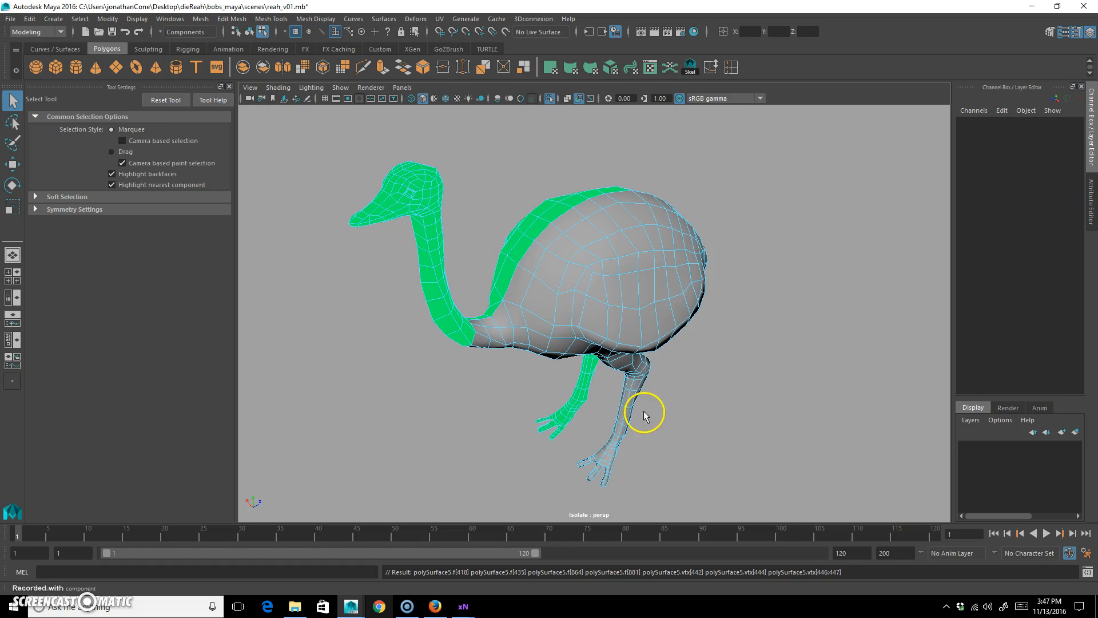
Return to object mode, clear the leftover face selection and reselect the whole low-poly bird mesh
alt+drag(581, 387, 713, 321)
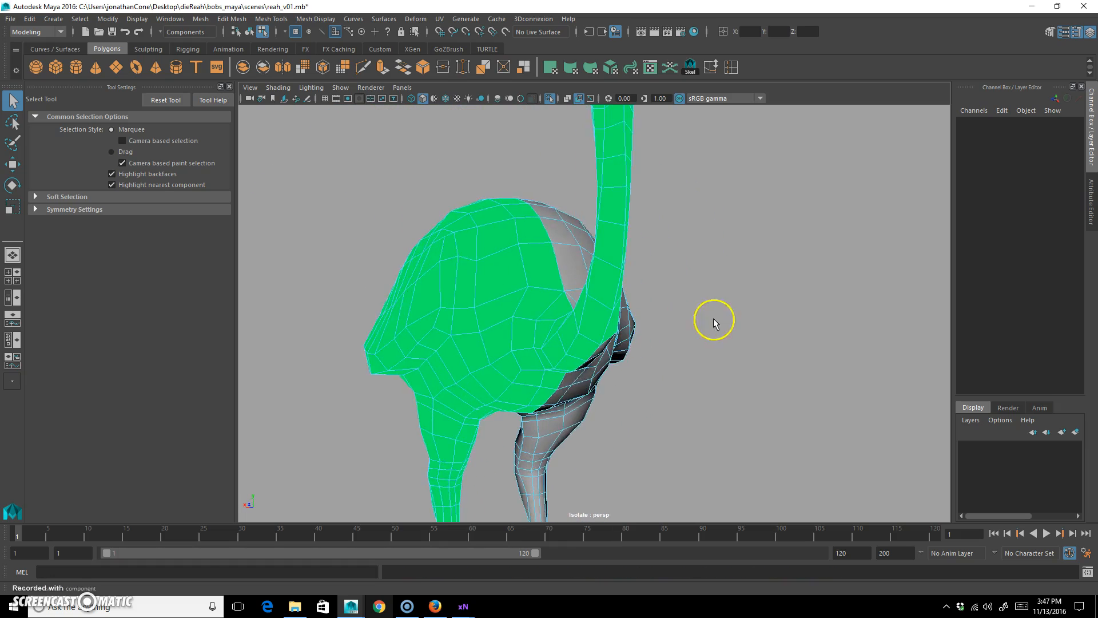
alt+right_drag(714, 321, 578, 331)
alt+drag(578, 331, 563, 350)
alt+right_drag(595, 349, 686, 343)
alt+drag(686, 343, 663, 323)
key(F8)
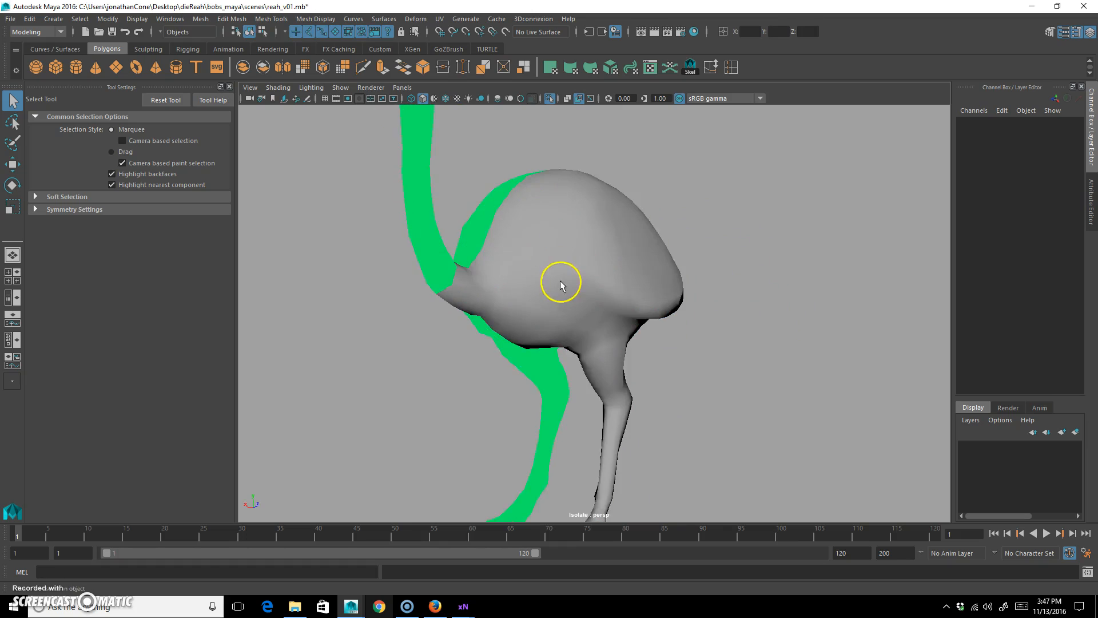
click(561, 266)
right_drag(603, 216, 683, 507)
click(740, 385)
alt+drag(740, 385, 425, 261)
click(610, 297)
alt+drag(804, 316, 706, 334)
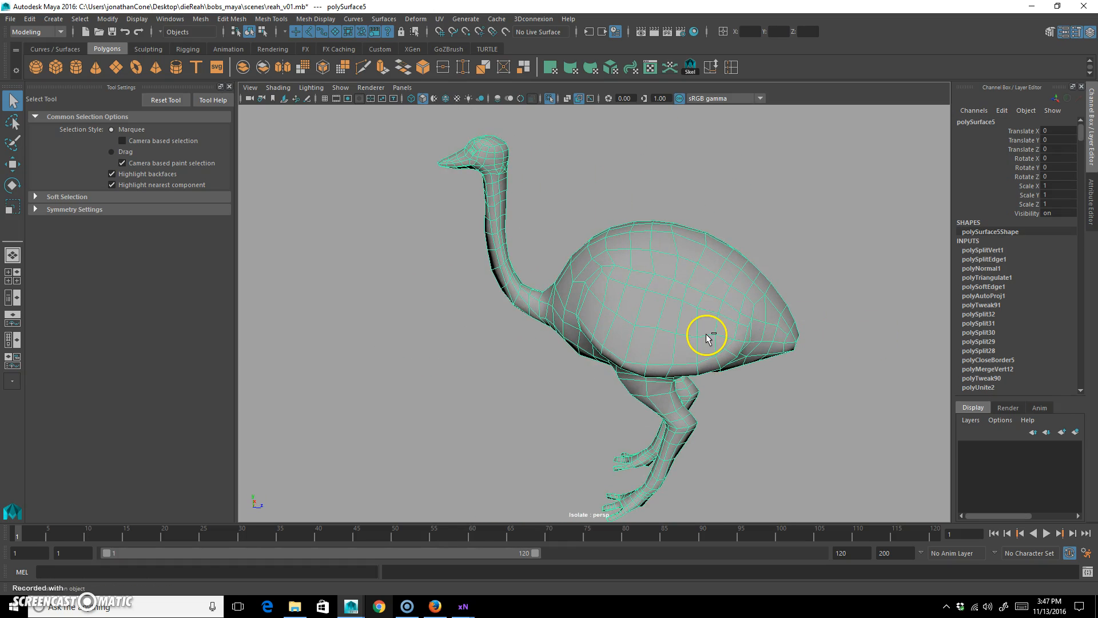
Save the scene and export the selected bird mesh as an OBJ, overwriting reahLoPoly.obj on the Desktop
key(ctrl+s)
click(10, 18)
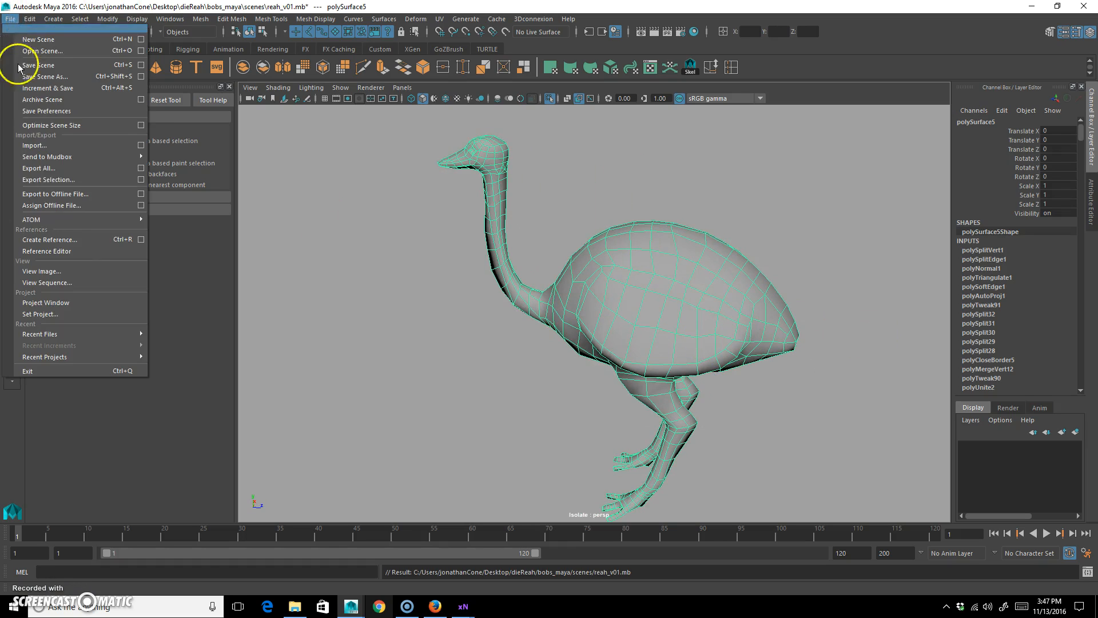
click(73, 179)
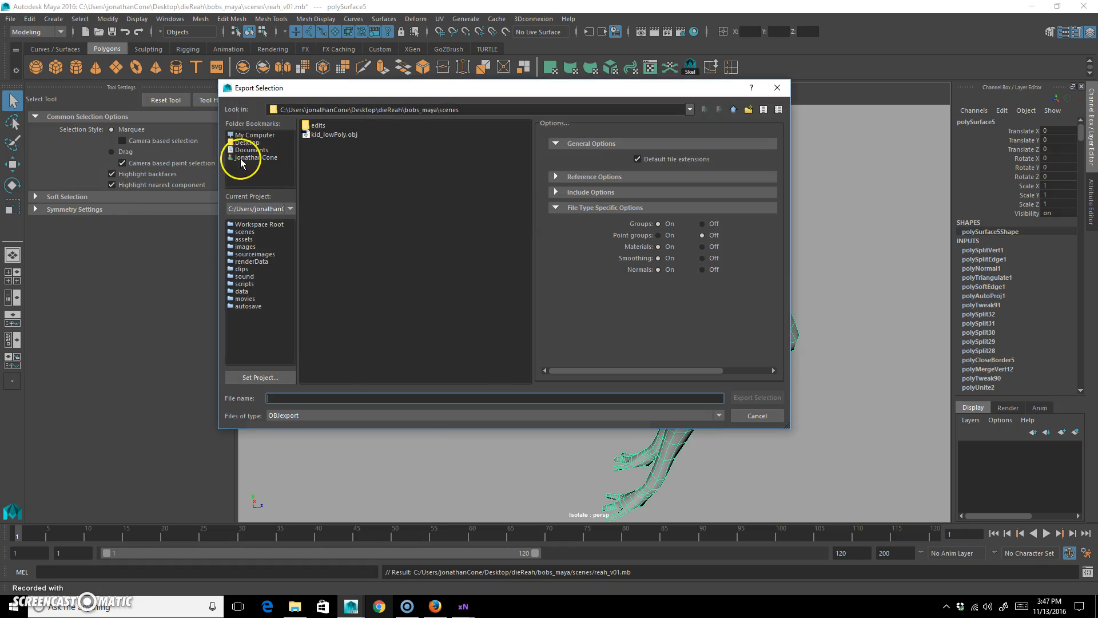
click(251, 143)
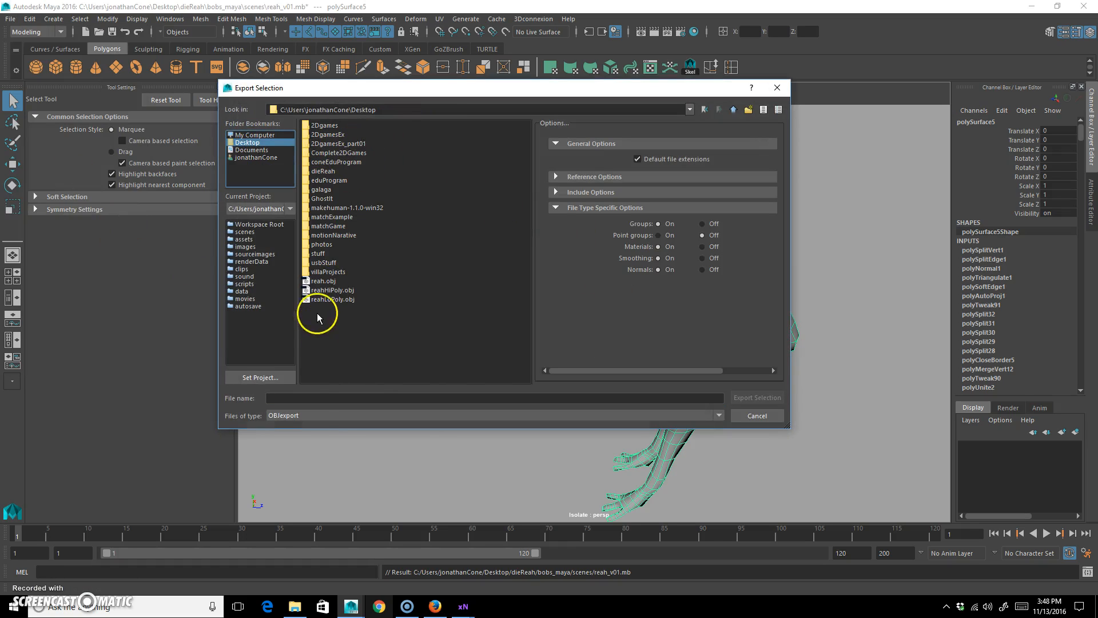
click(333, 298)
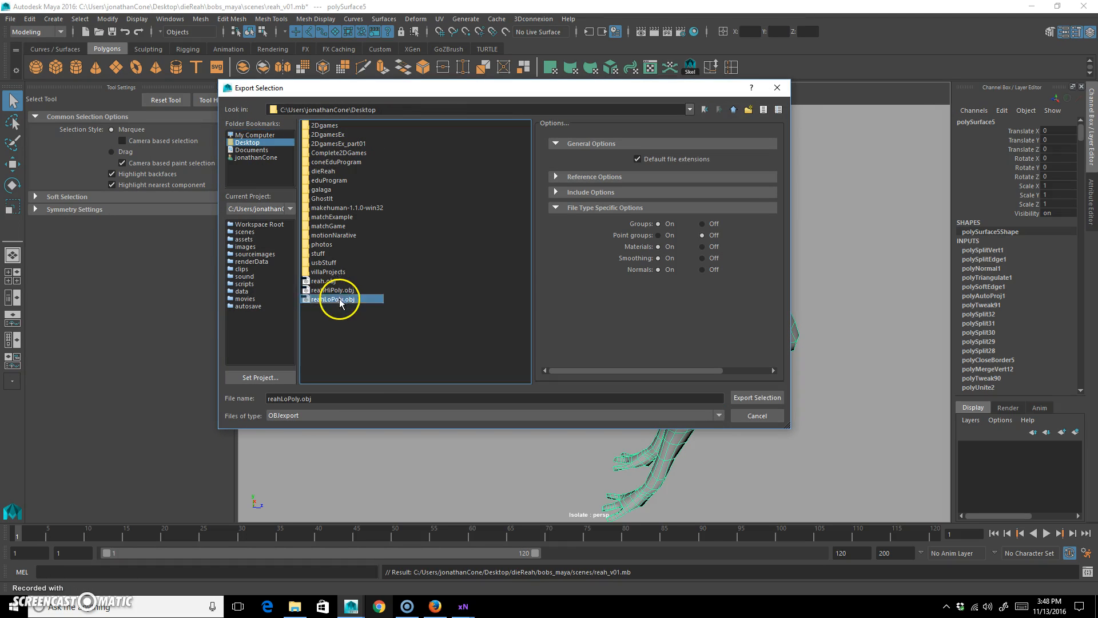
click(757, 398)
click(478, 275)
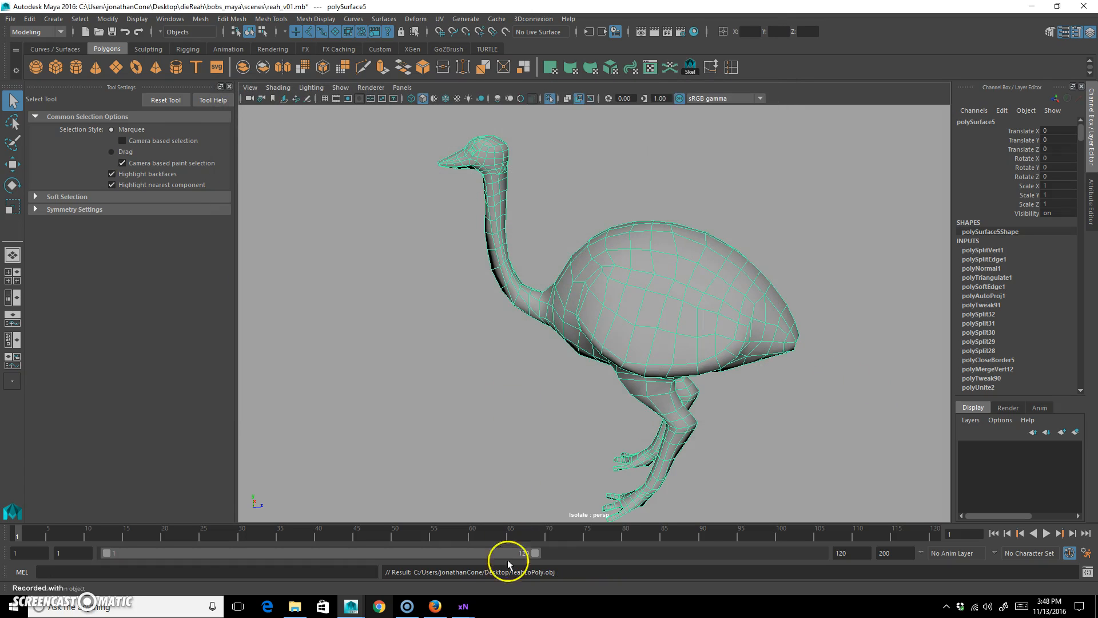
Switch to xNormal and close the bake preview
mouse_move(475, 604)
click(431, 566)
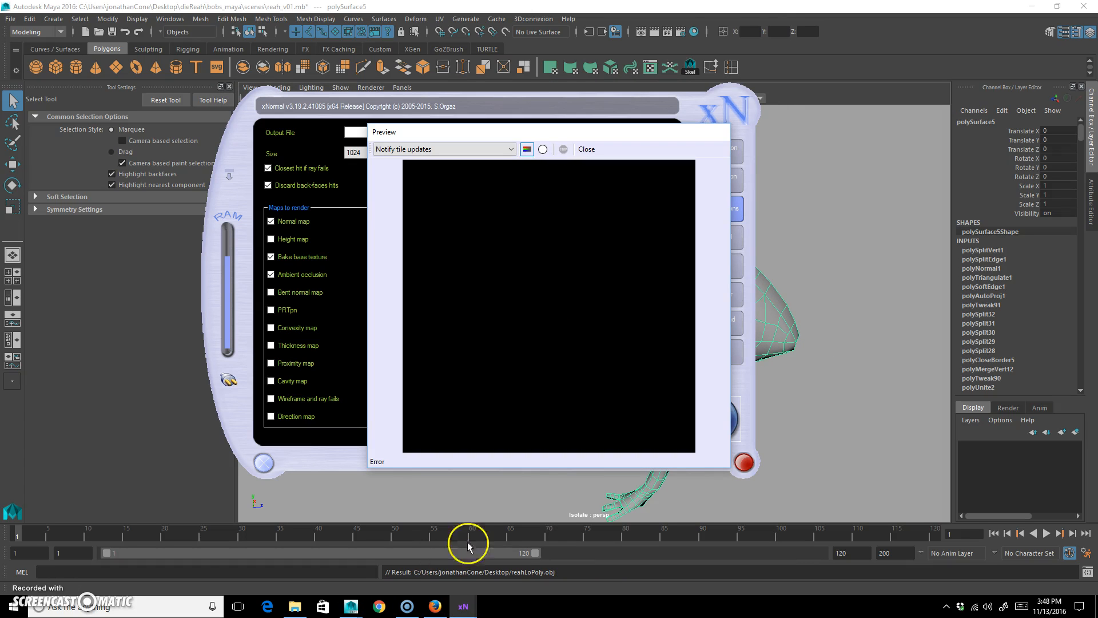
click(588, 149)
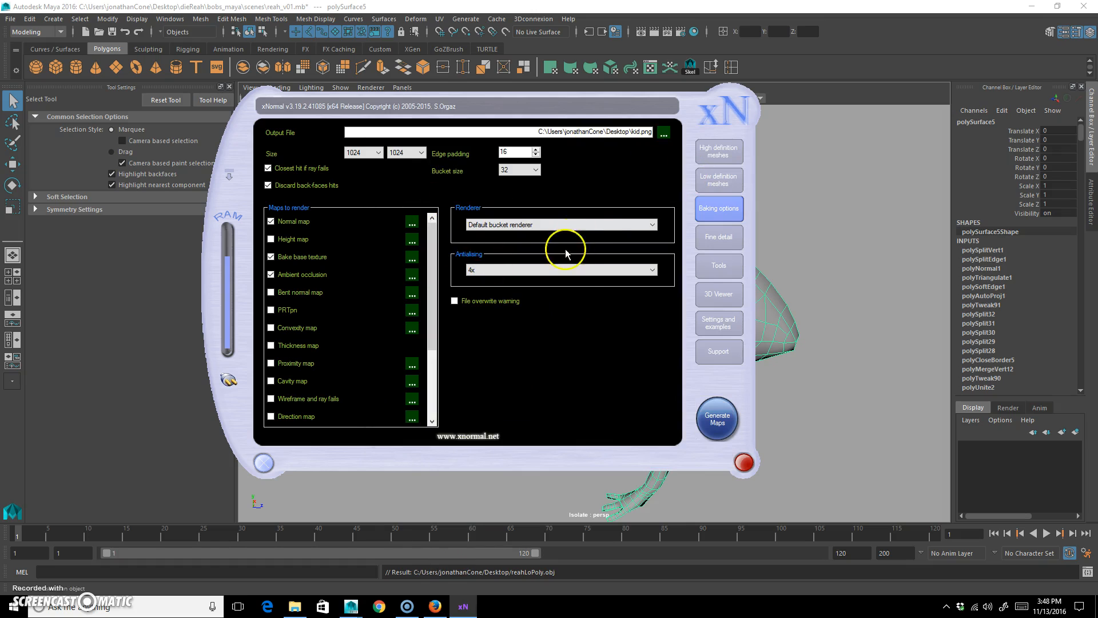
Remove reahLoPoly.obj from the low definition meshes and add the re-exported file from the Desktop
click(725, 189)
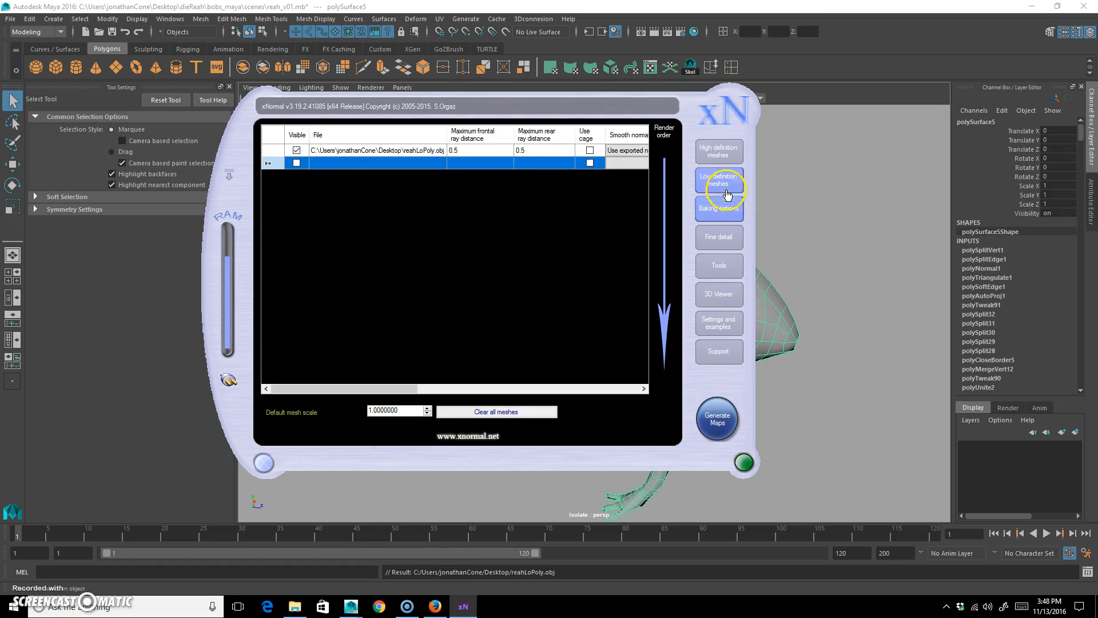
right_click(430, 155)
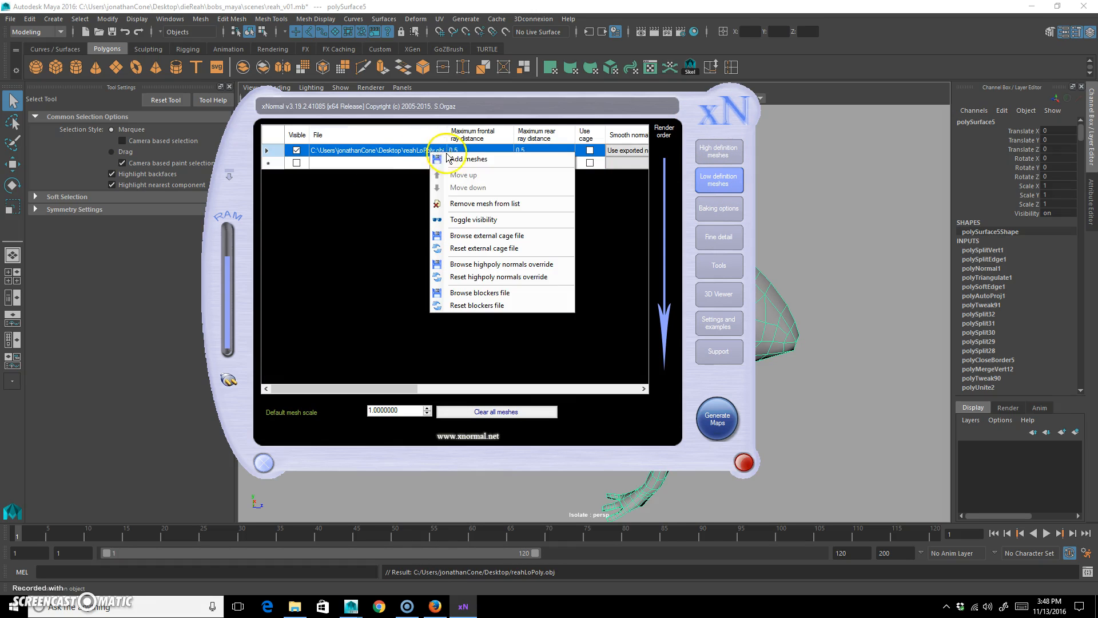
click(458, 201)
right_click(362, 153)
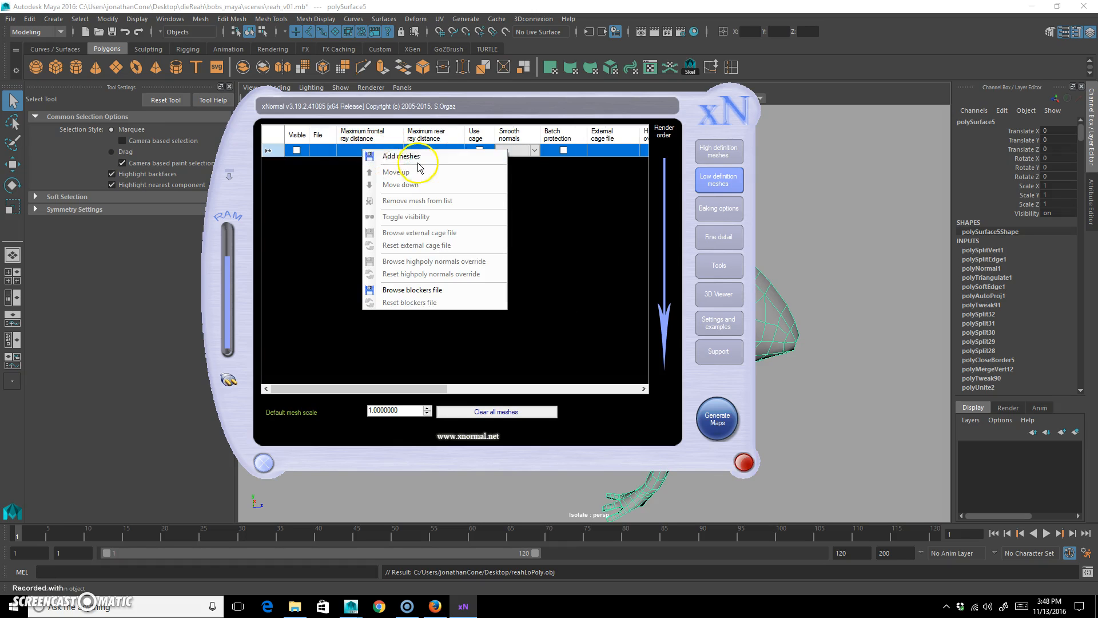
click(400, 154)
click(322, 142)
click(635, 352)
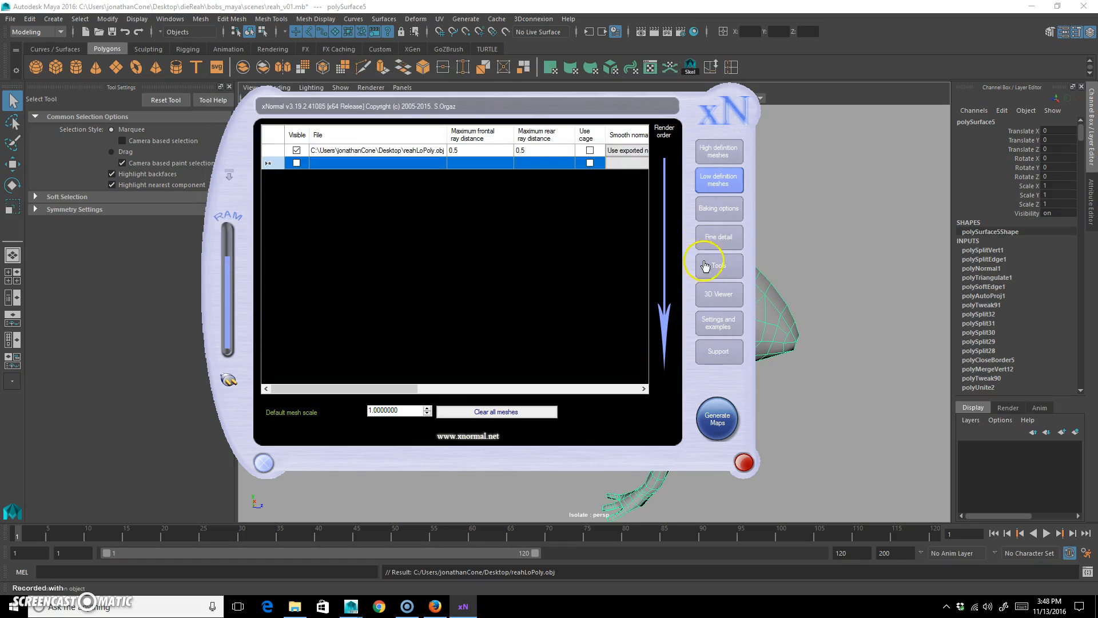
Generate the normal, base texture and ambient occlusion maps at 1024 × 1024 with 4x antialiasing and close the preview
click(718, 210)
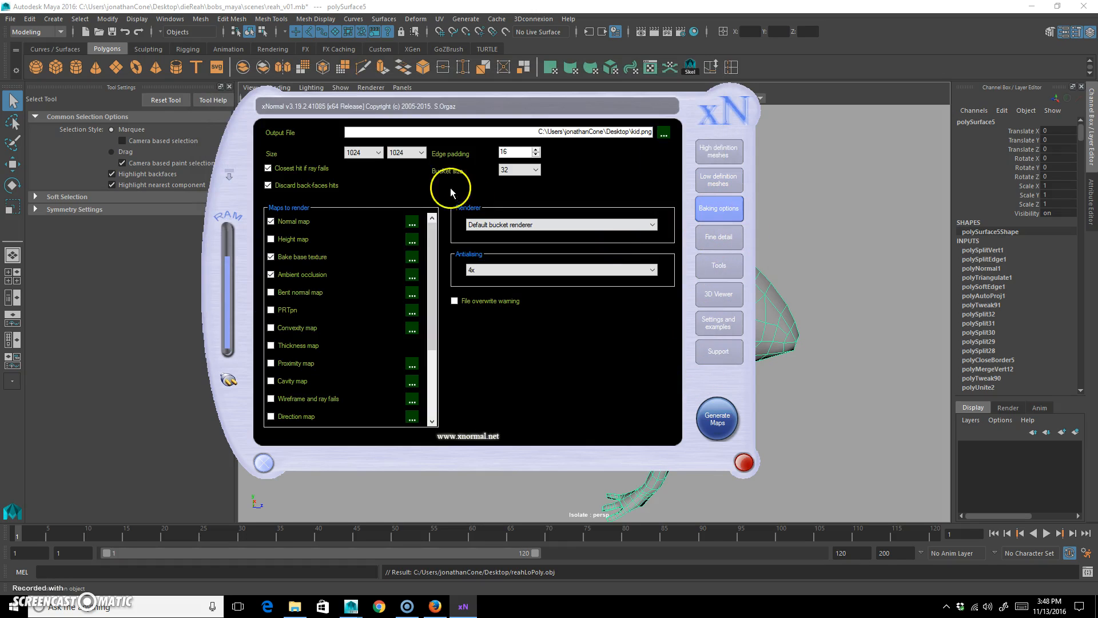
click(715, 418)
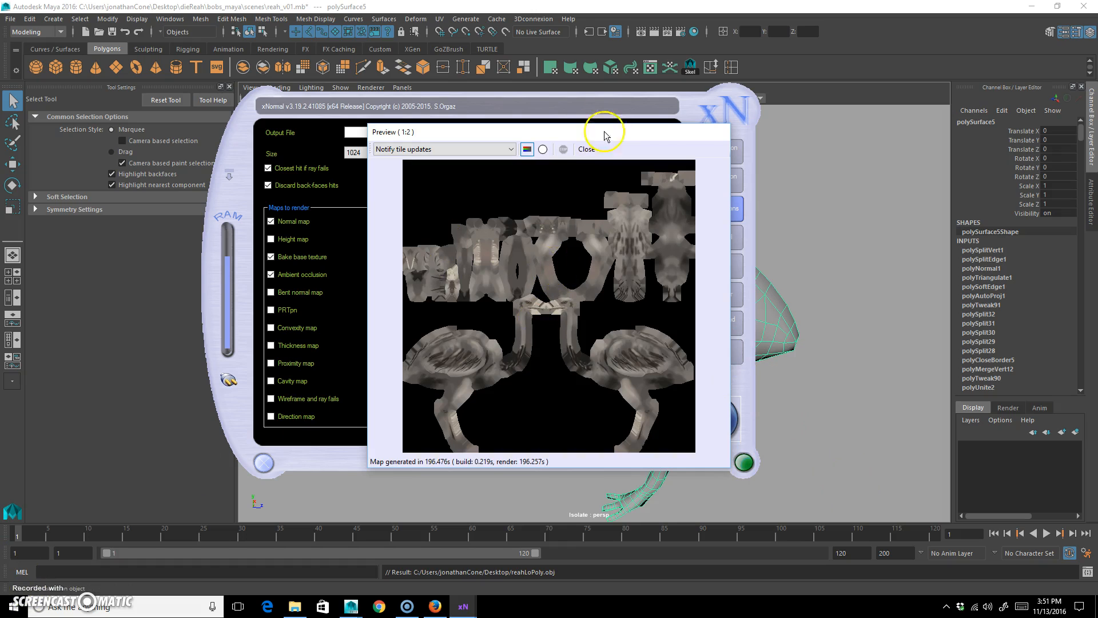
click(588, 150)
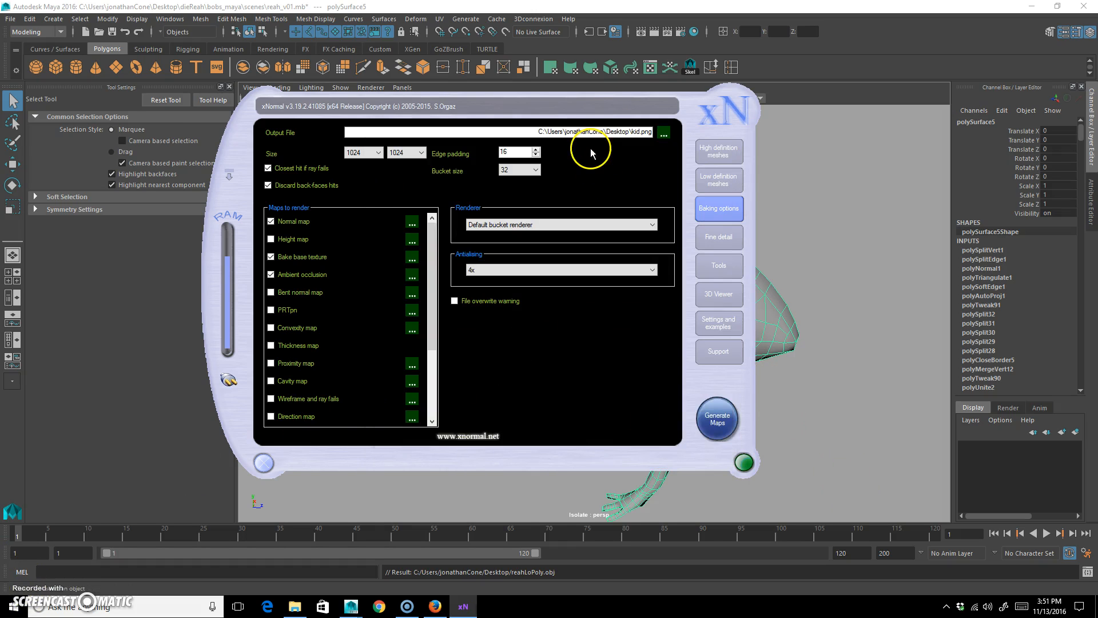
Minimize xNormal and Maya, and open the sourceimages folder of the bobs_maya project inside the desktop's dieReah folder
click(263, 463)
click(1036, 7)
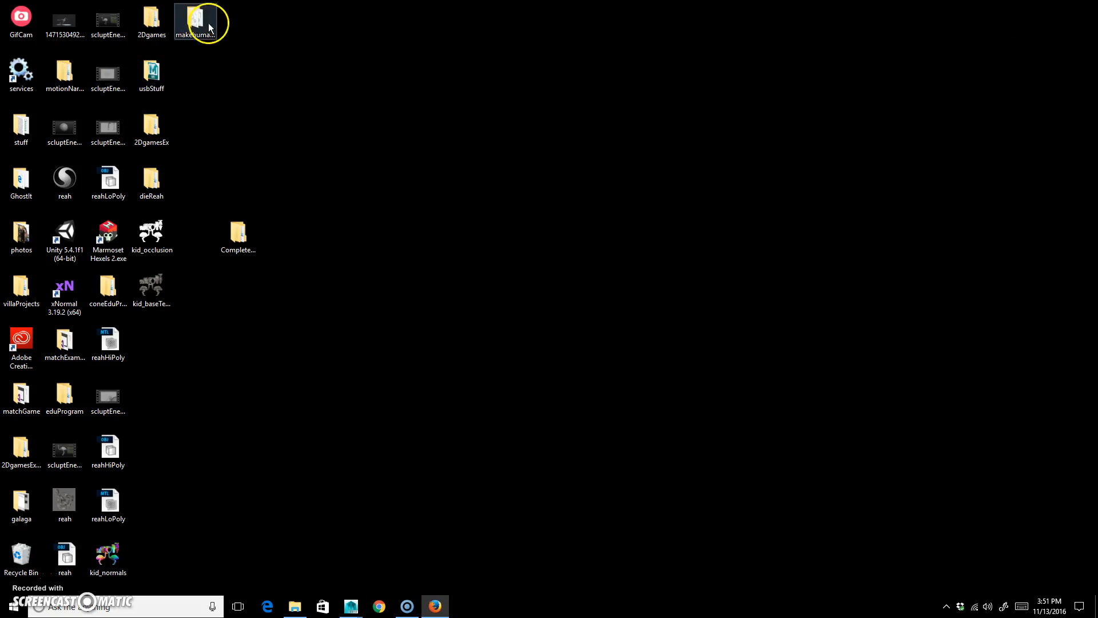
double_click(148, 183)
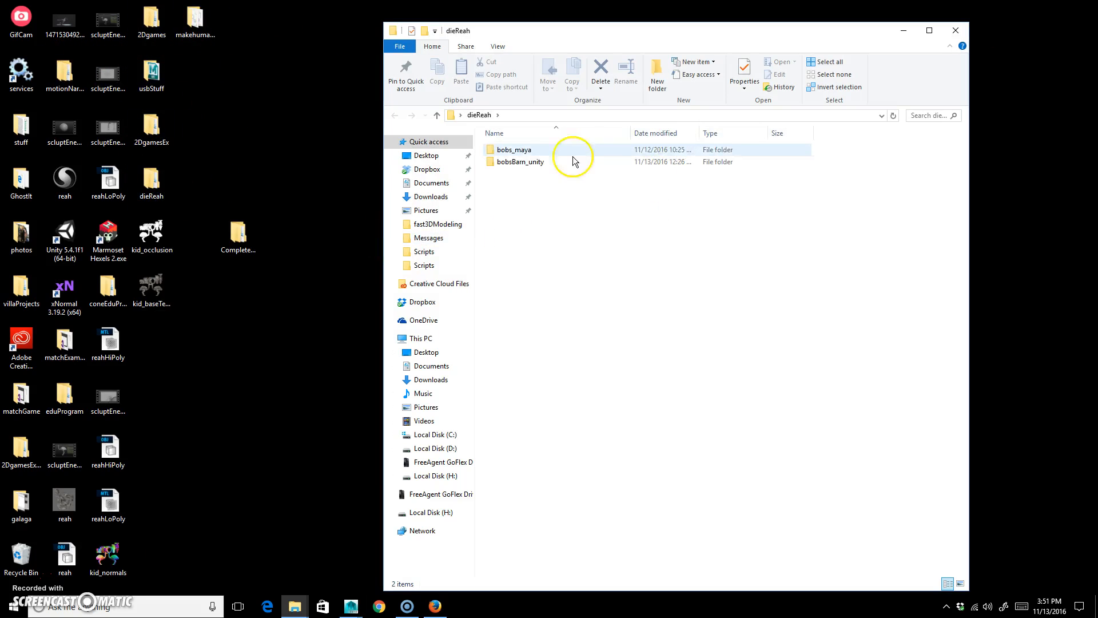
double_click(532, 151)
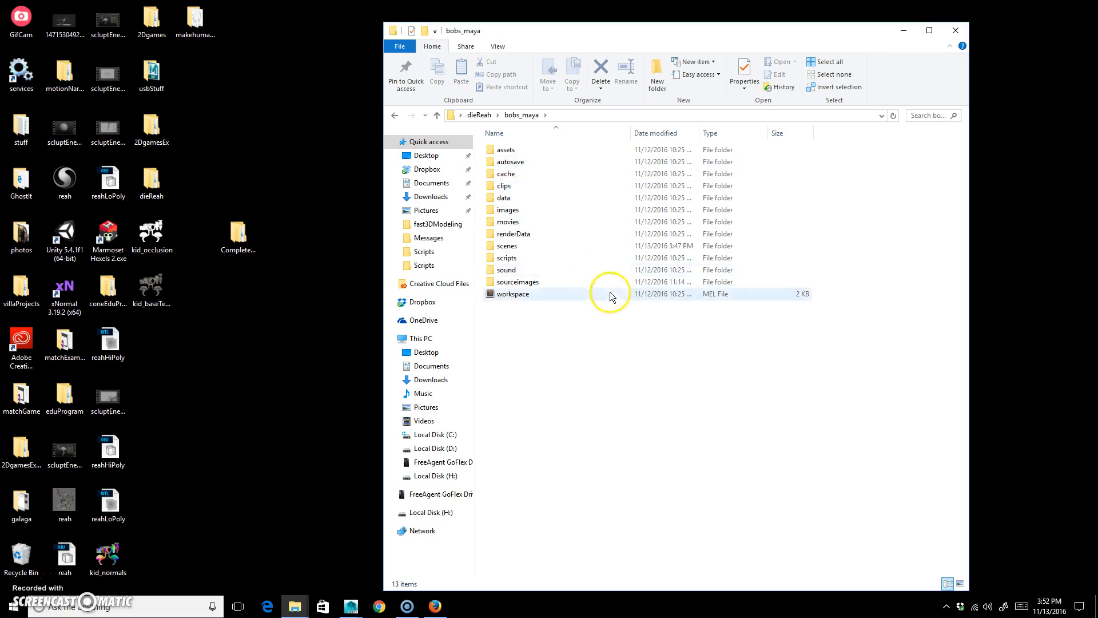
double_click(515, 282)
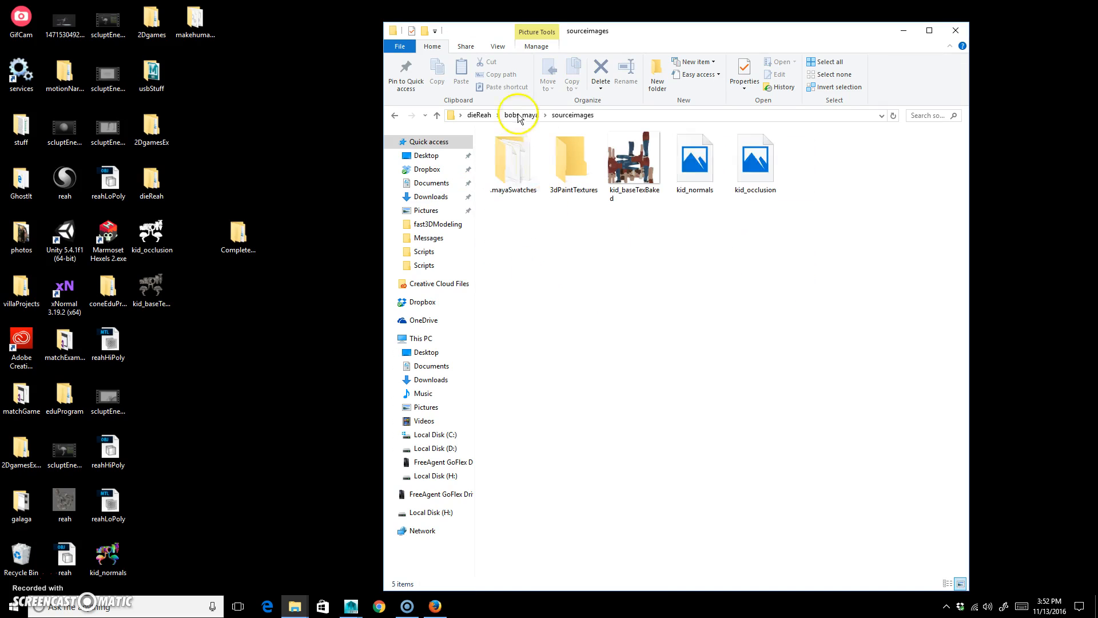
drag(158, 355, 181, 233)
click(142, 250)
double_click(141, 251)
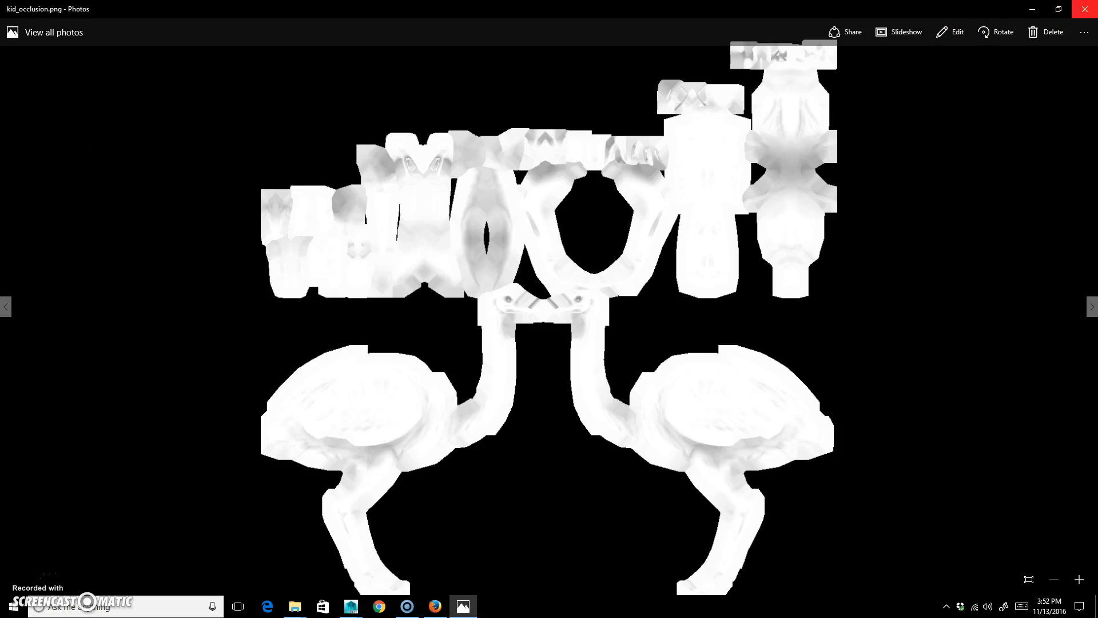
click(1085, 10)
Rename the kid_occlusion image on the desktop as reah_occlusion
click(144, 255)
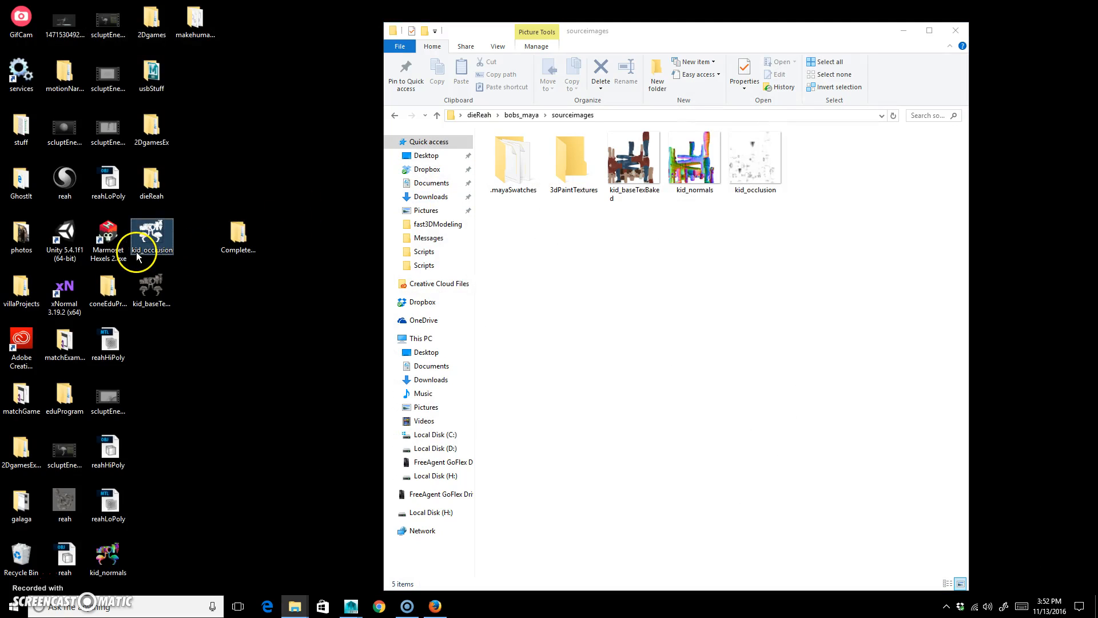
click(138, 251)
click(143, 250)
key(BackSpace)
key(BackSpace)
key(BackSpace)
text(reah)
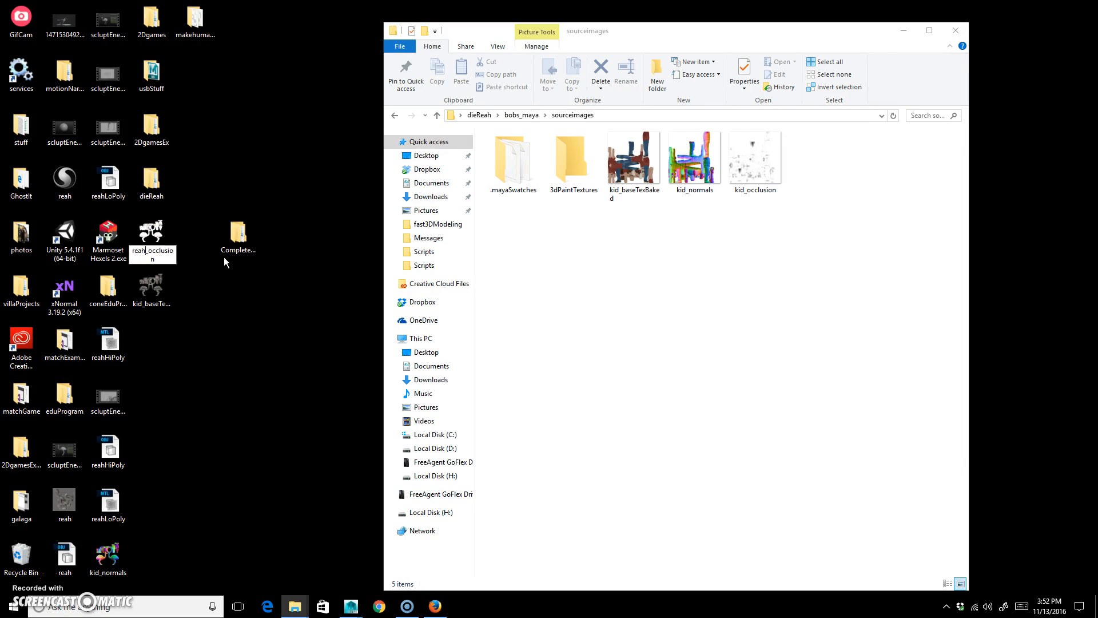
key(Return)
Rename the kid_baseTexBaked image on the desktop as reah_baseTexBaked
click(135, 298)
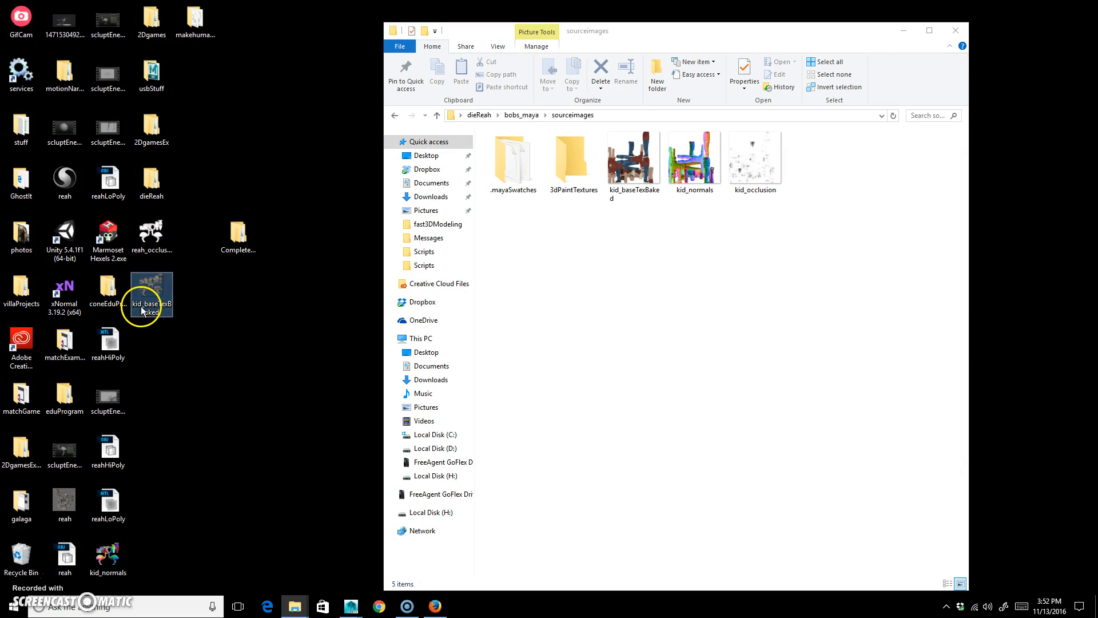
click(140, 303)
click(141, 303)
key(BackSpace)
key(BackSpace)
key(BackSpace)
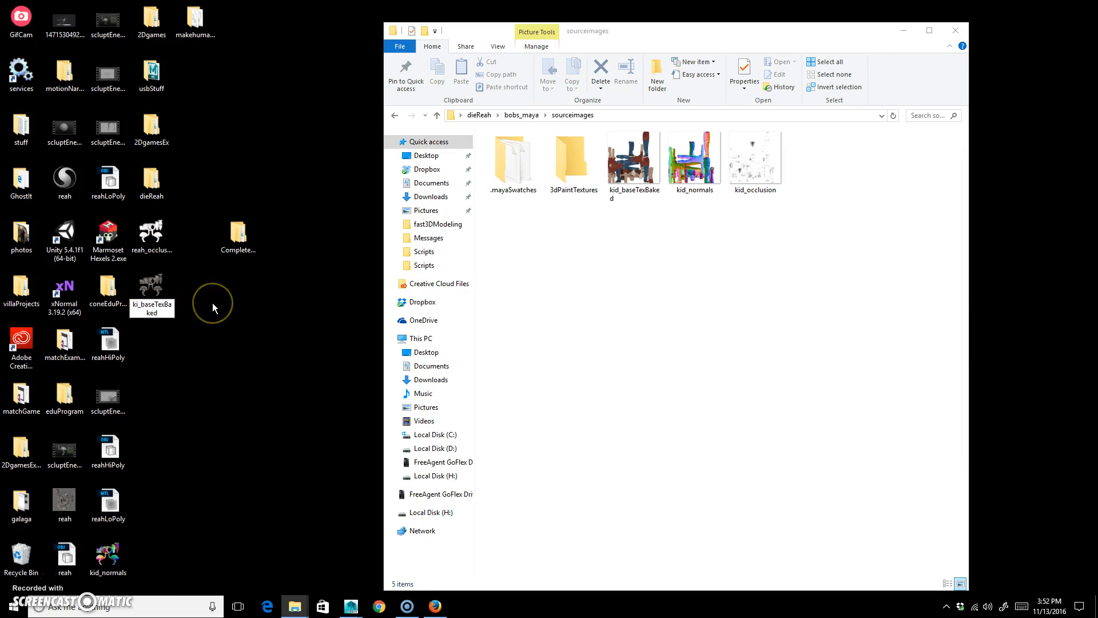
text(reah)
key(Return)
Rename the kid_normals image on the desktop as reah_normals
click(73, 342)
click(105, 577)
click(100, 575)
click(100, 573)
key(BackSpace)
key(BackSpace)
key(BackSpace)
text(reah)
click(191, 547)
Move the three renamed reah maps from the desktop into the sourceimages folder and close the folder window
drag(108, 554, 841, 303)
drag(147, 350, 773, 314)
click(957, 30)
Switch to Maya and assign a new Blinn material to the low-poly bird mesh
click(348, 606)
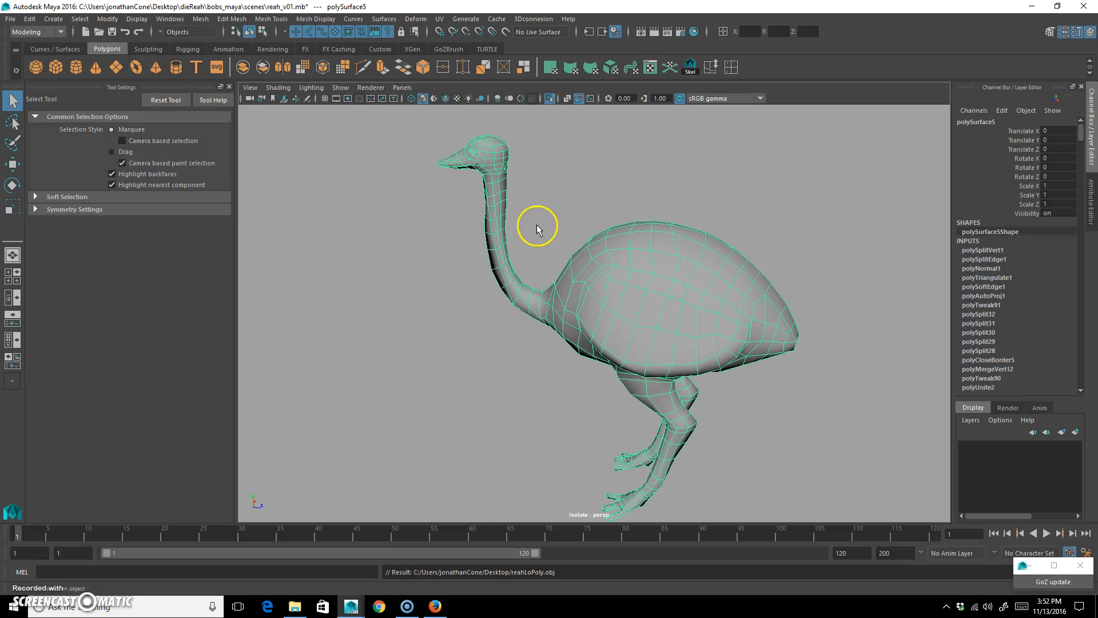
alt+drag(537, 224, 601, 250)
right_click(608, 240)
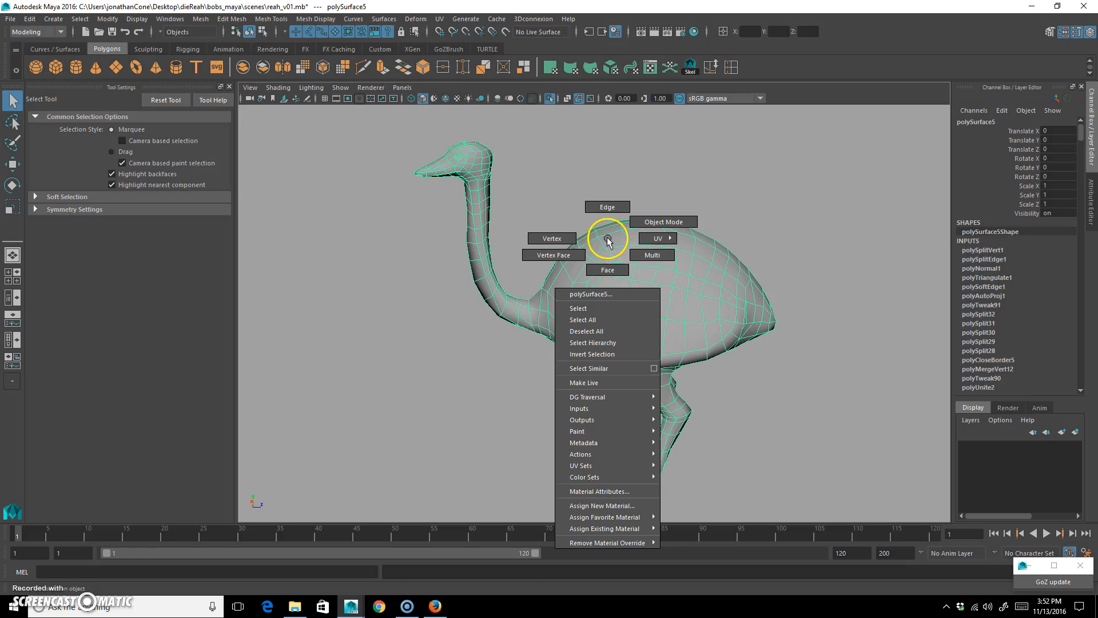
click(604, 506)
click(455, 272)
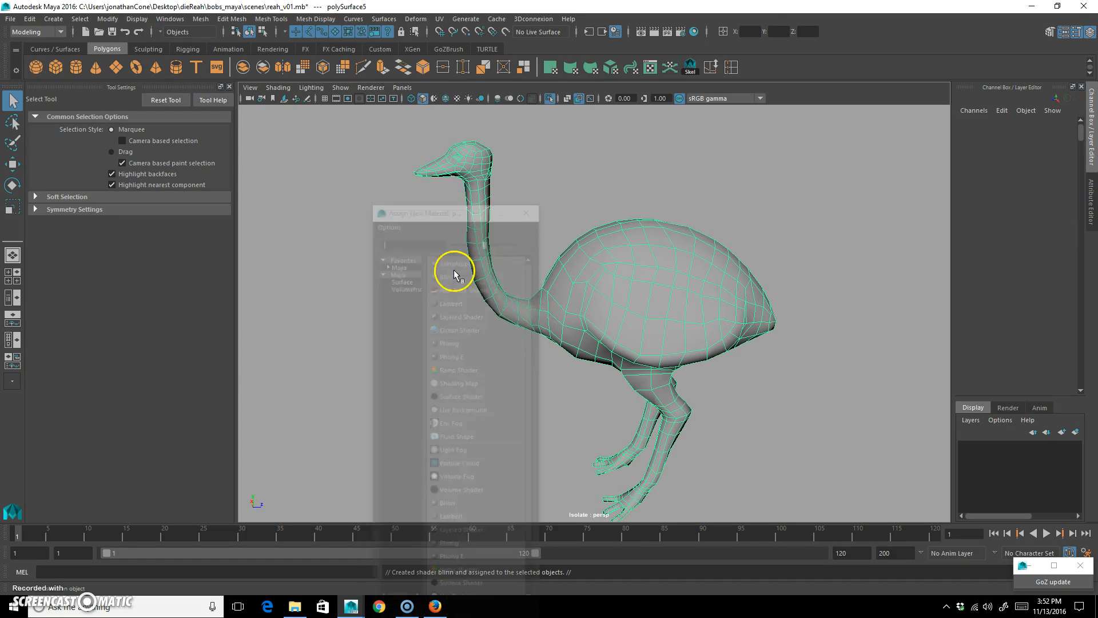
Show the bird mesh's attributes and delete its construction history
click(1060, 139)
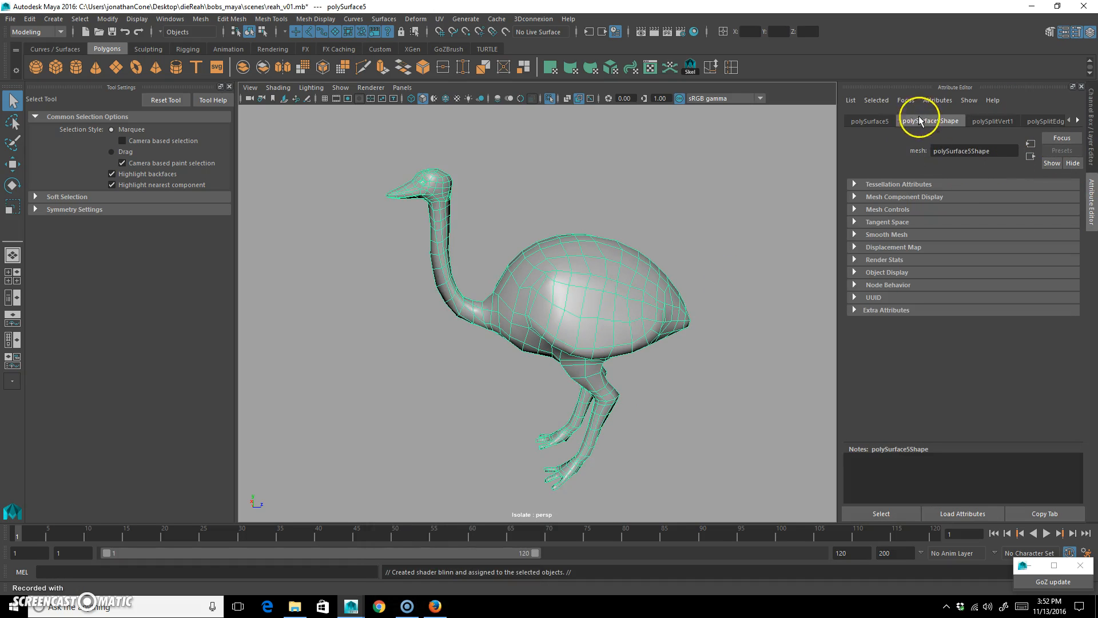
click(29, 19)
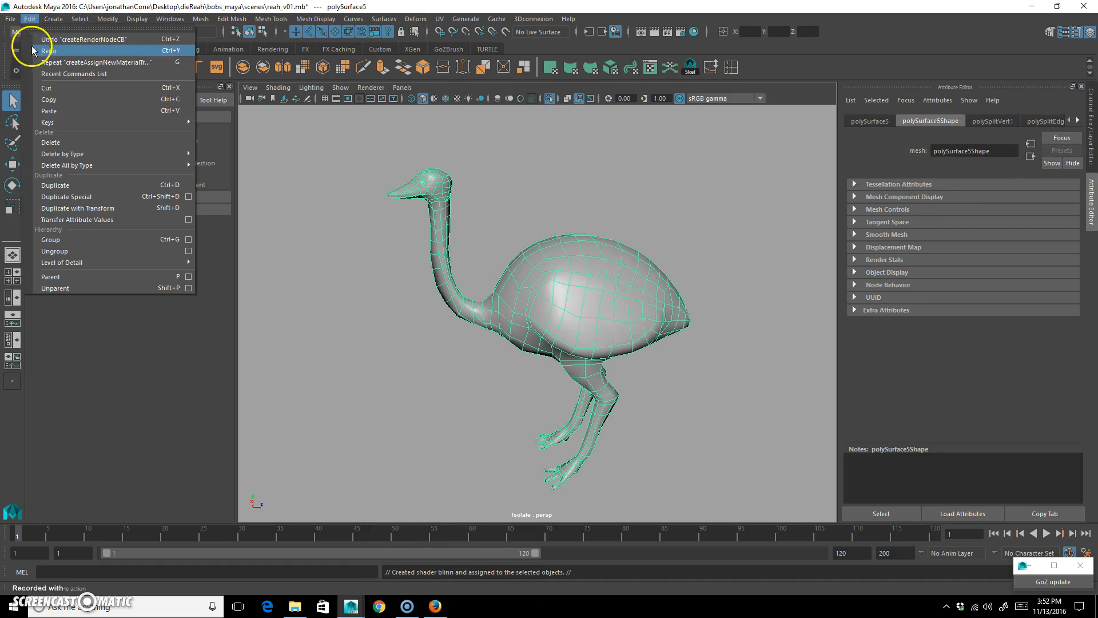
mouse_move(88, 166)
click(269, 175)
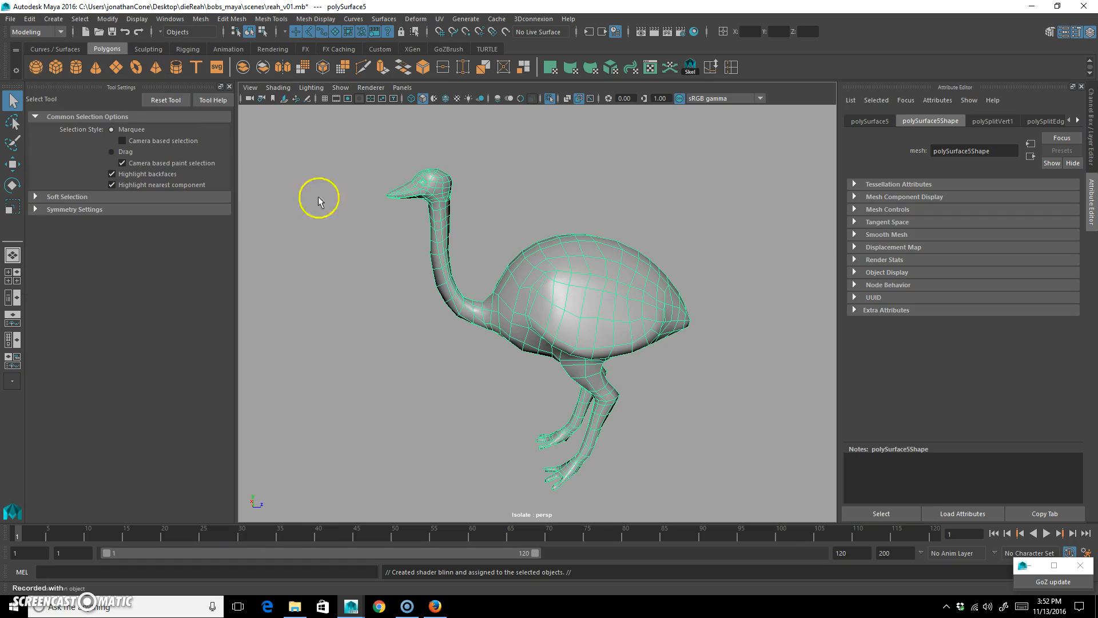
Connect a file texture using reah_baseTexBaked.png to the Blinn's color and display textures in the viewport
click(981, 121)
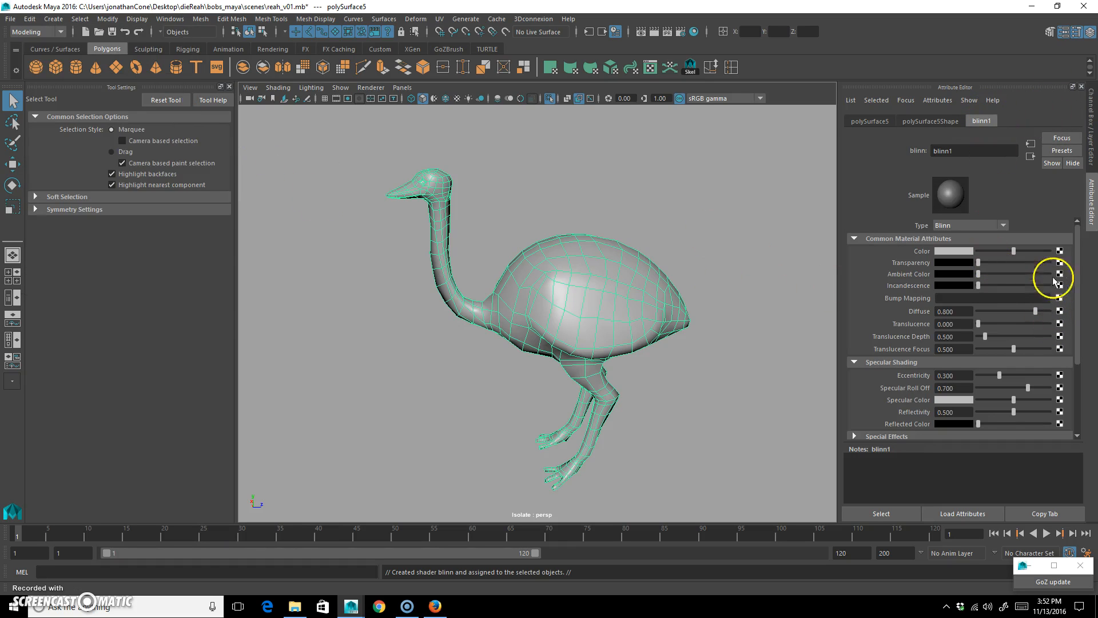
click(1060, 252)
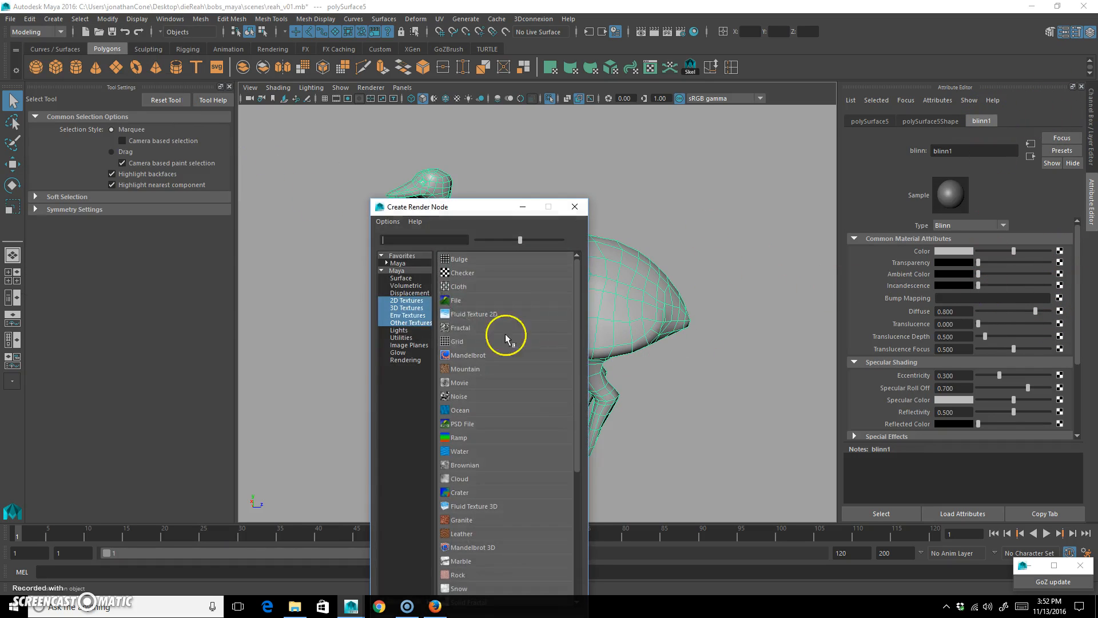
click(455, 294)
click(1062, 278)
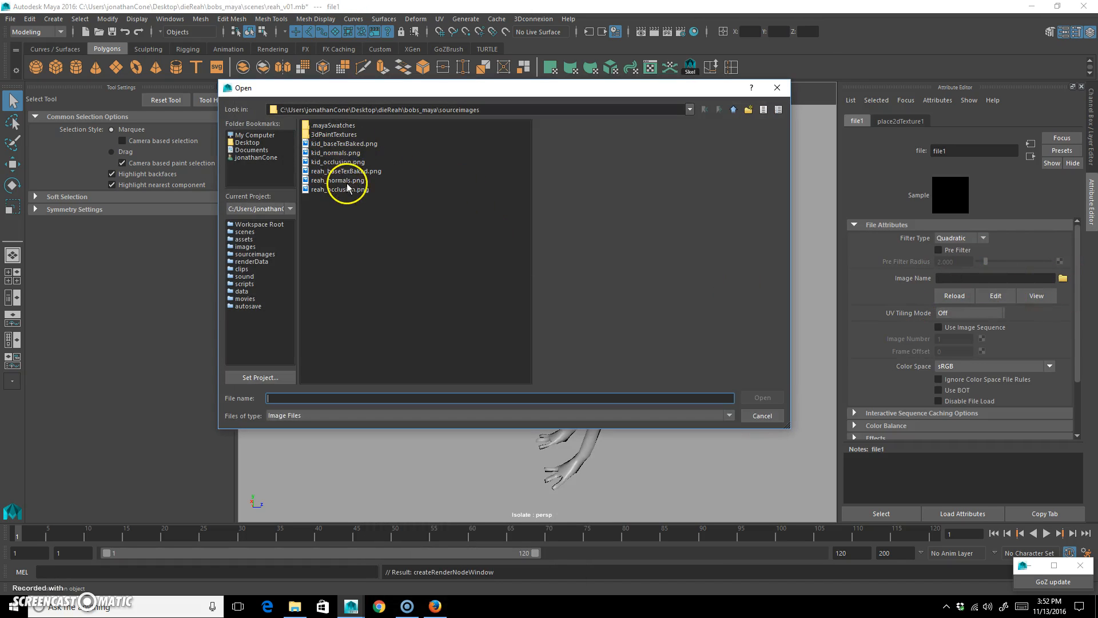
click(346, 171)
click(762, 398)
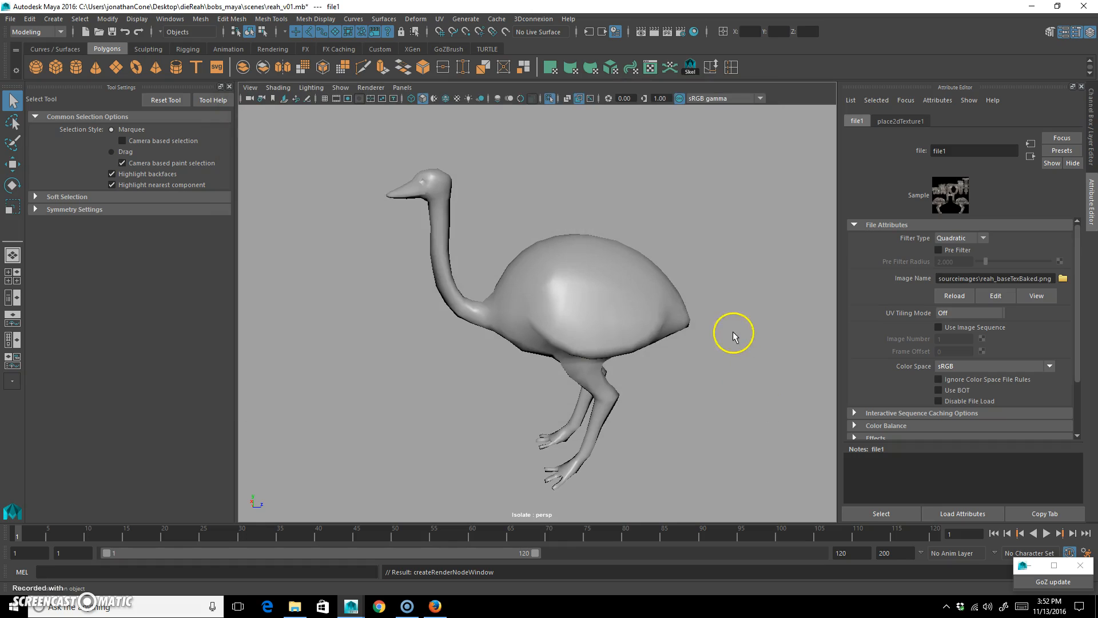
mouse_move(660, 319)
alt+mouse_down()
mouse_move(629, 324)
mouse_move(736, 319)
mouse_move(620, 319)
alt+mouse_up()
key(6)
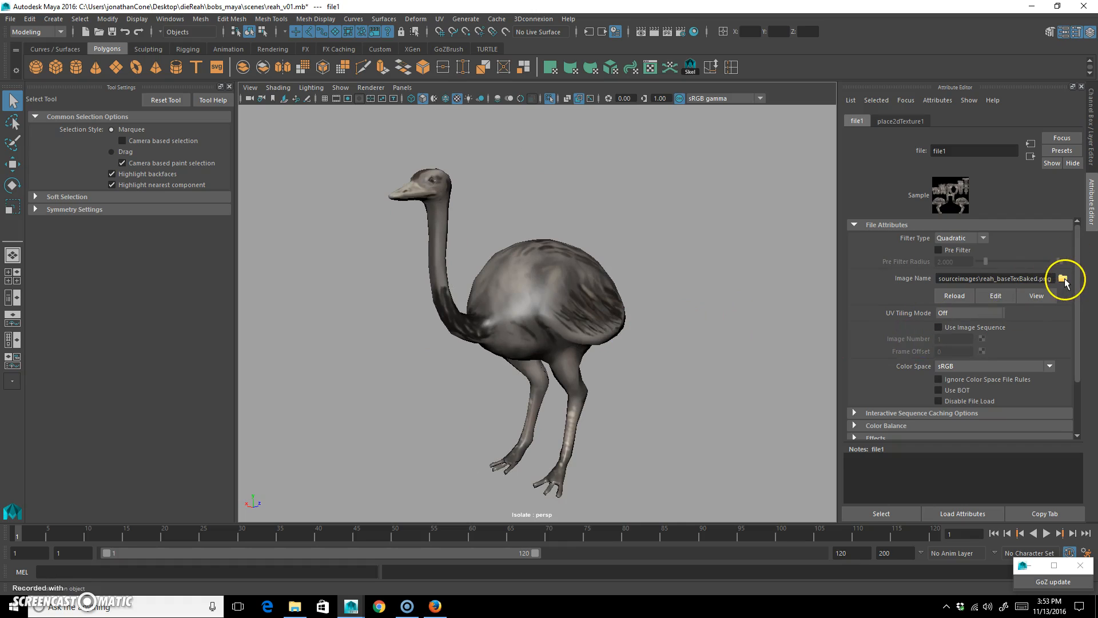
Add a file texture to the Blinn's bump mapping, use it as Tangent Space Normals and load reah_normals.png
click(1033, 158)
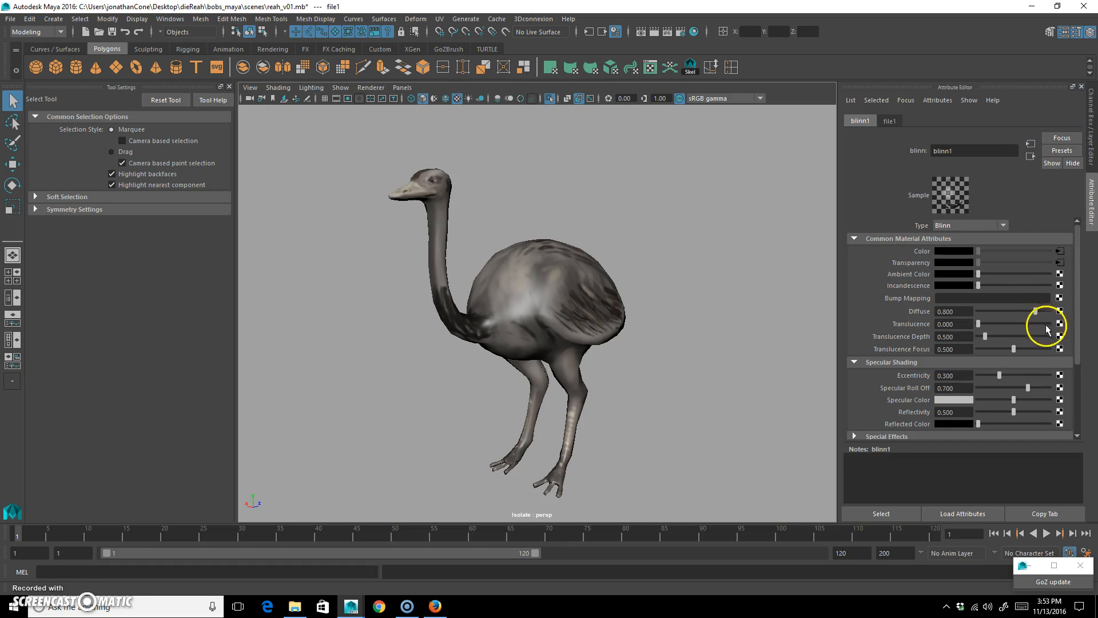
click(1060, 299)
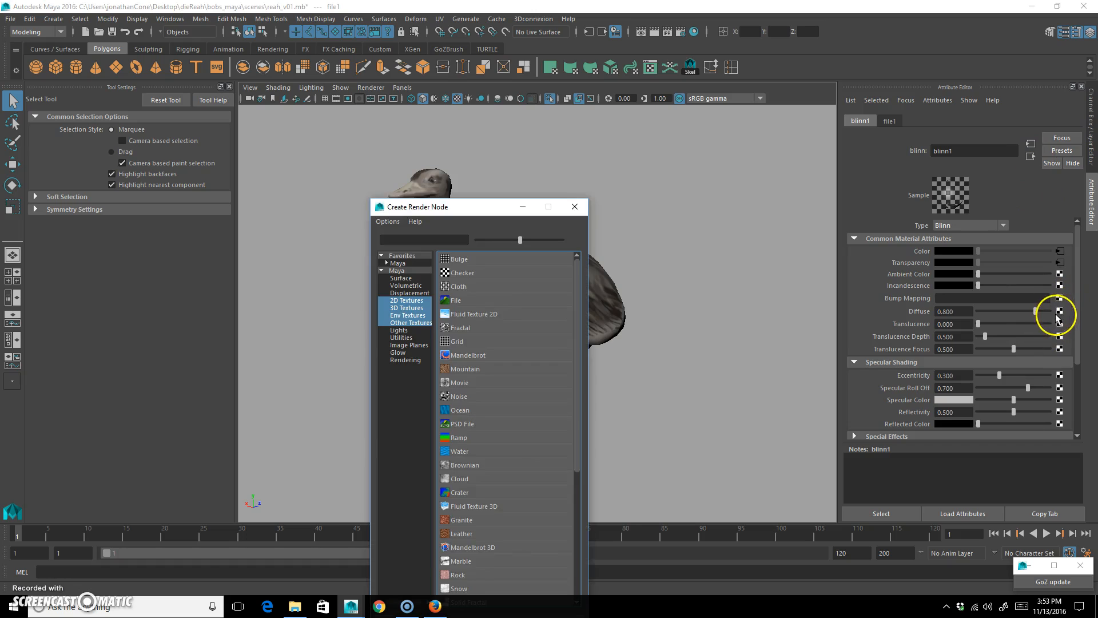
click(500, 304)
click(992, 265)
click(994, 288)
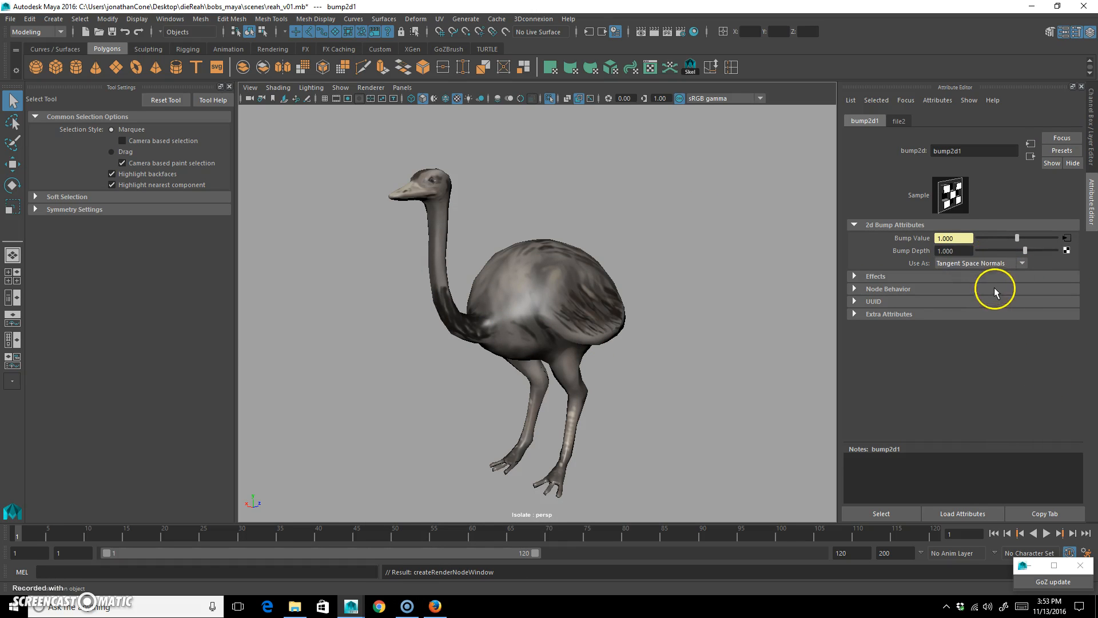
click(897, 120)
click(1063, 278)
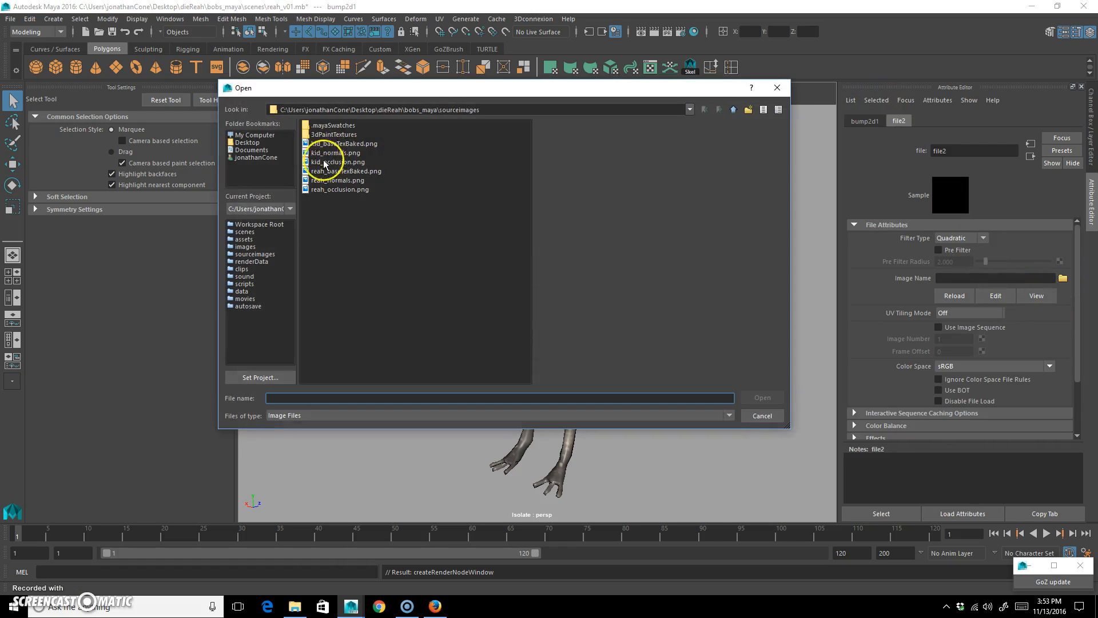
click(343, 180)
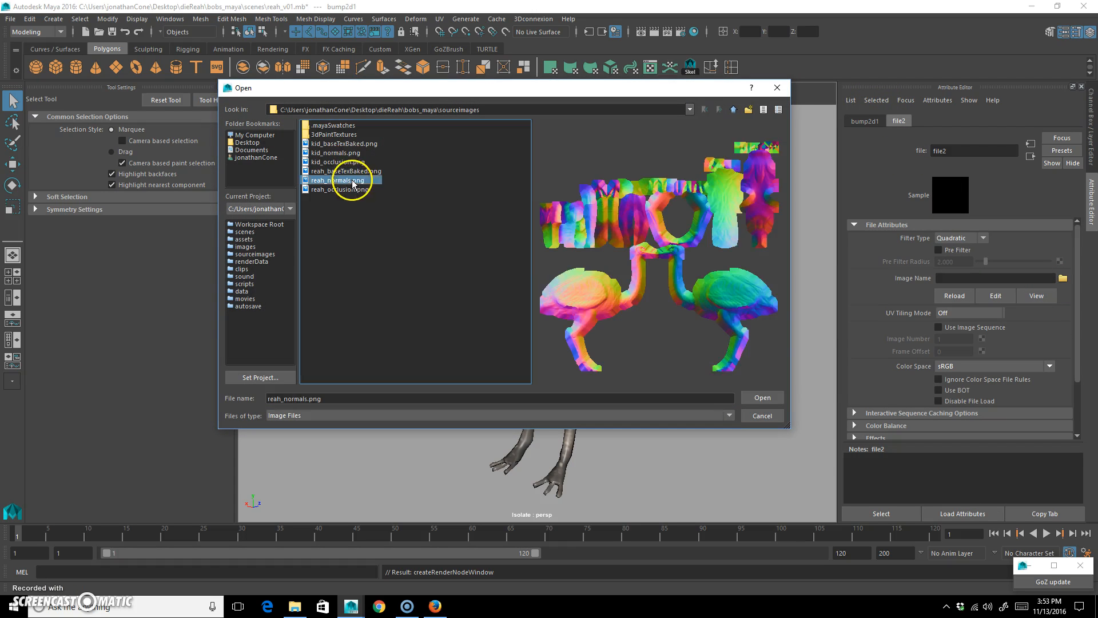
click(755, 398)
Switch the viewport renderer to Legacy High Quality Viewport to check the normal map on the bird
alt+drag(540, 340, 492, 344)
alt+right_drag(493, 343, 558, 325)
alt+drag(558, 325, 503, 265)
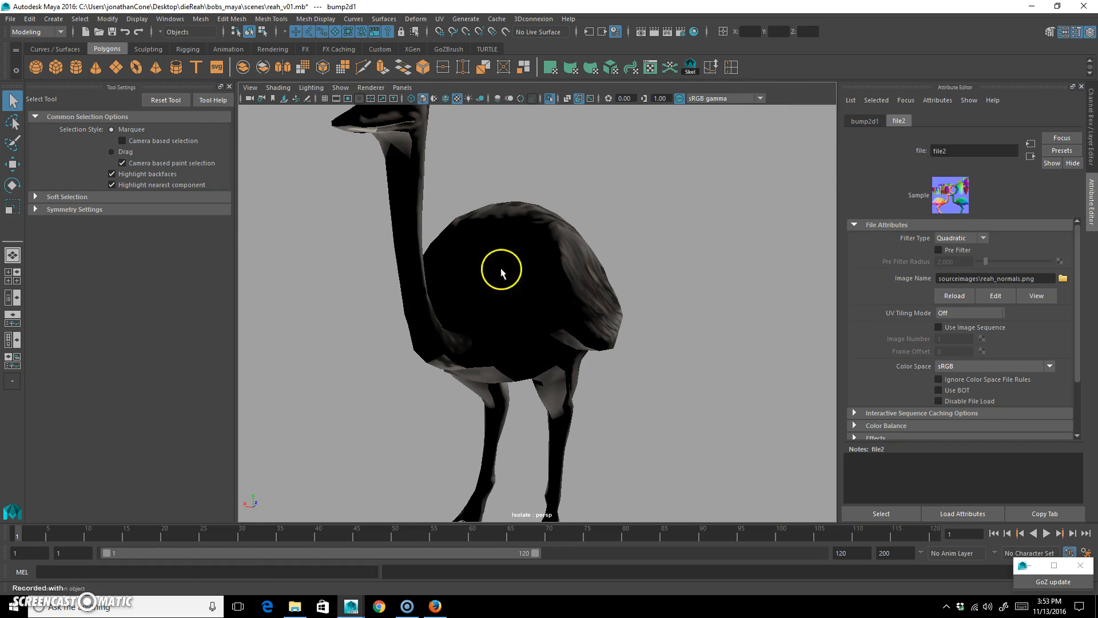
click(341, 88)
mouse_move(369, 89)
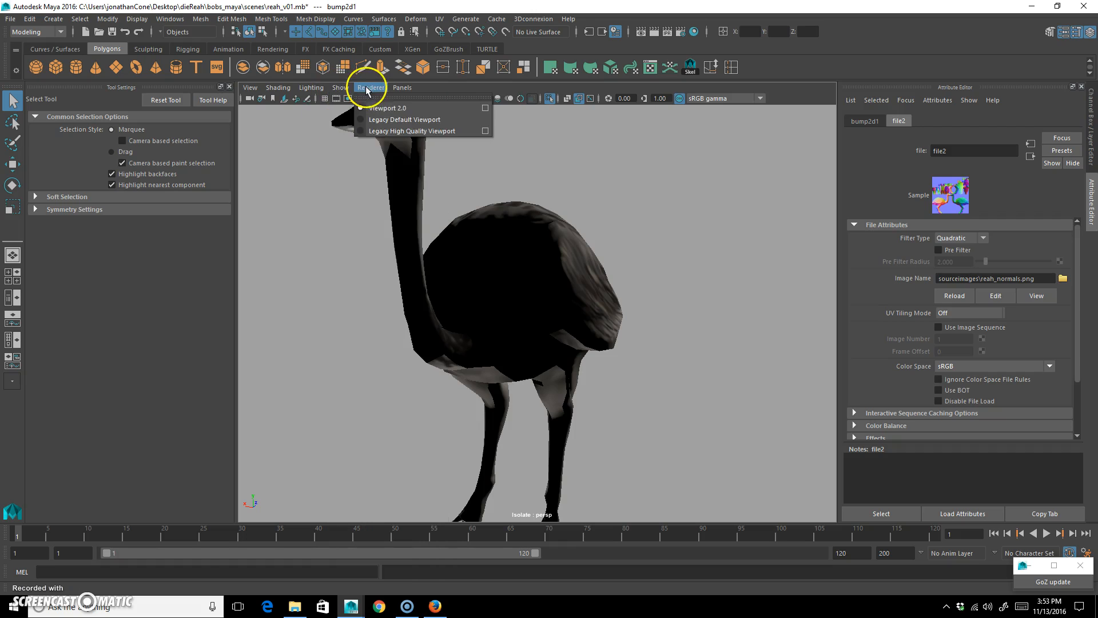
click(385, 133)
alt+drag(633, 319, 632, 314)
mouse_move(633, 314)
alt+right_down()
mouse_move(510, 302)
mouse_move(542, 297)
alt+right_up()
alt+drag(542, 297, 510, 286)
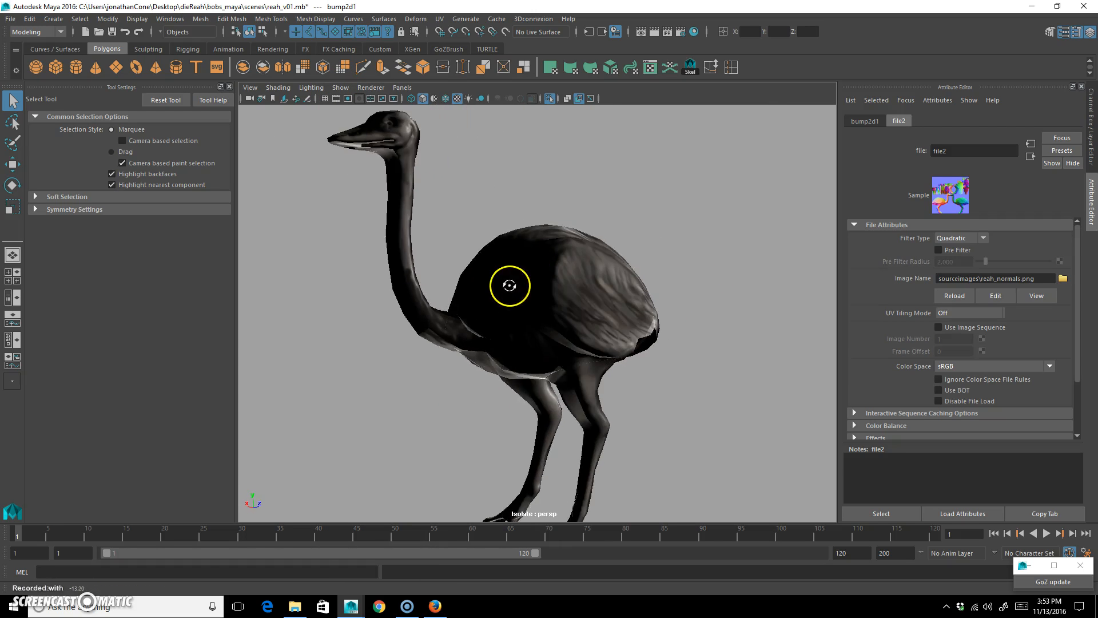
Try a different bump depth on the normal map's bump node and set it back to 1
click(1032, 158)
mouse_move(1026, 250)
mouse_down()
mouse_move(1008, 252)
mouse_move(1042, 251)
mouse_up()
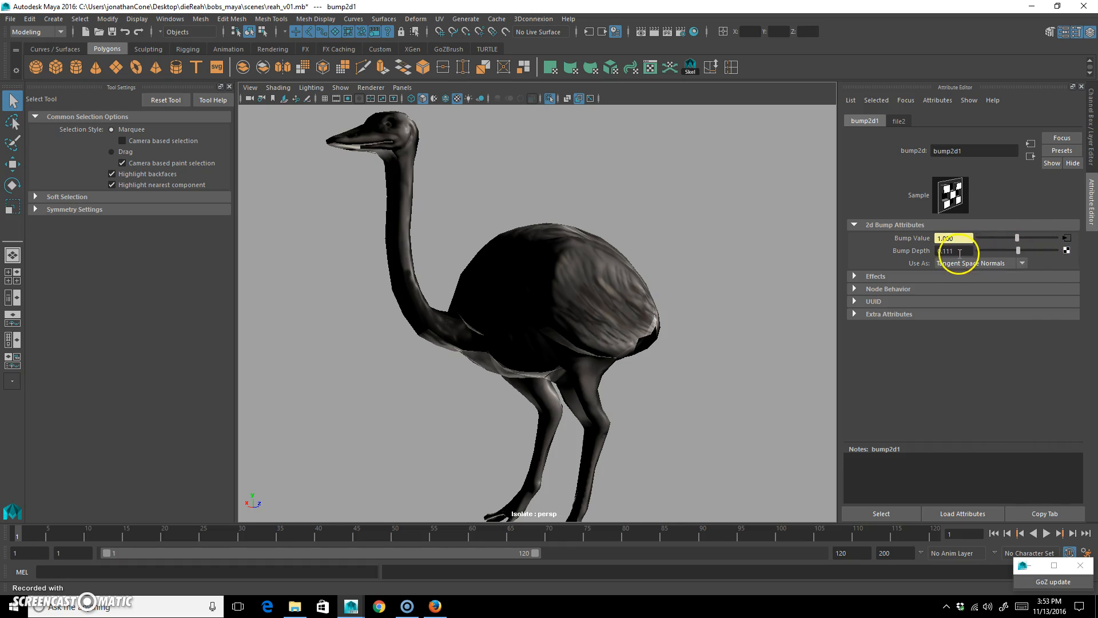
text(1)
key(Return)
Break the texture connection on the Blinn material's transparency
click(1036, 155)
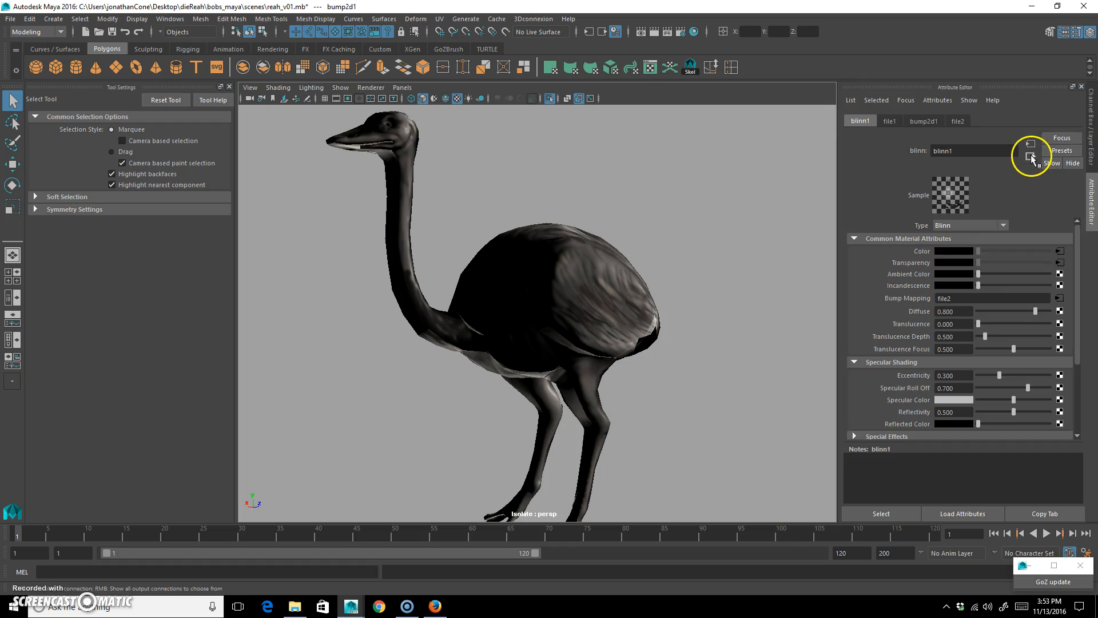
right_click(932, 264)
click(956, 292)
Select the bird mesh and lower its Blinn material's specular color to the minimum
alt+drag(671, 264, 606, 276)
click(577, 283)
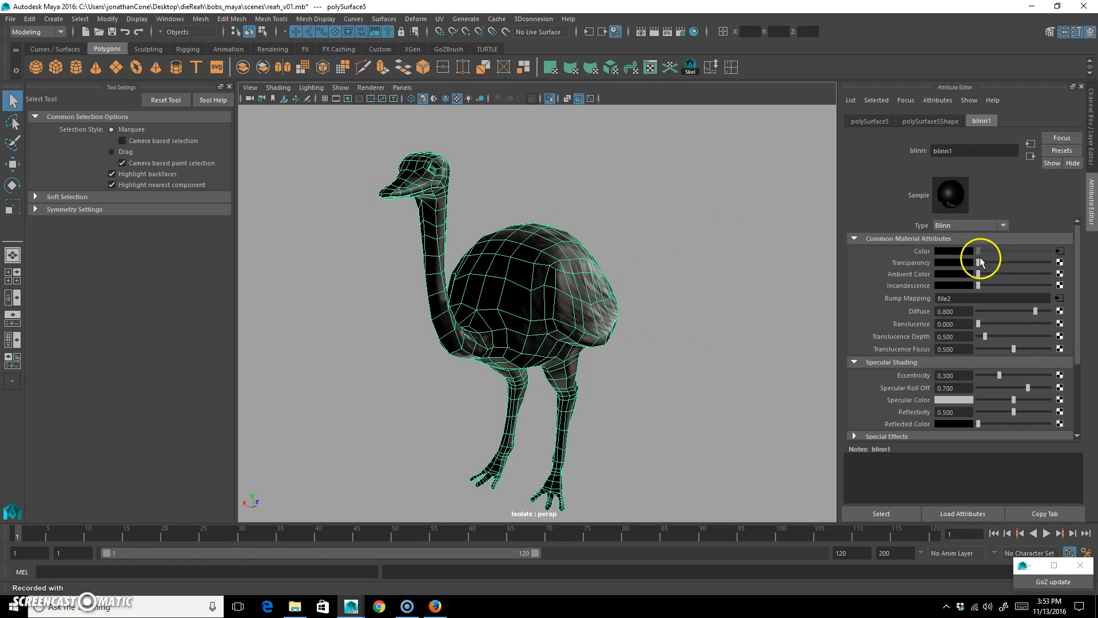
drag(1015, 397, 931, 396)
Deselect the bird and examine its textured surface from several angles and distances
click(746, 263)
alt+drag(745, 264, 784, 297)
alt+right_drag(784, 296, 643, 293)
alt+middle_drag(642, 293, 656, 281)
alt+drag(656, 280, 513, 314)
alt+right_drag(513, 314, 616, 300)
alt+drag(615, 299, 654, 316)
alt+middle_drag(654, 316, 587, 331)
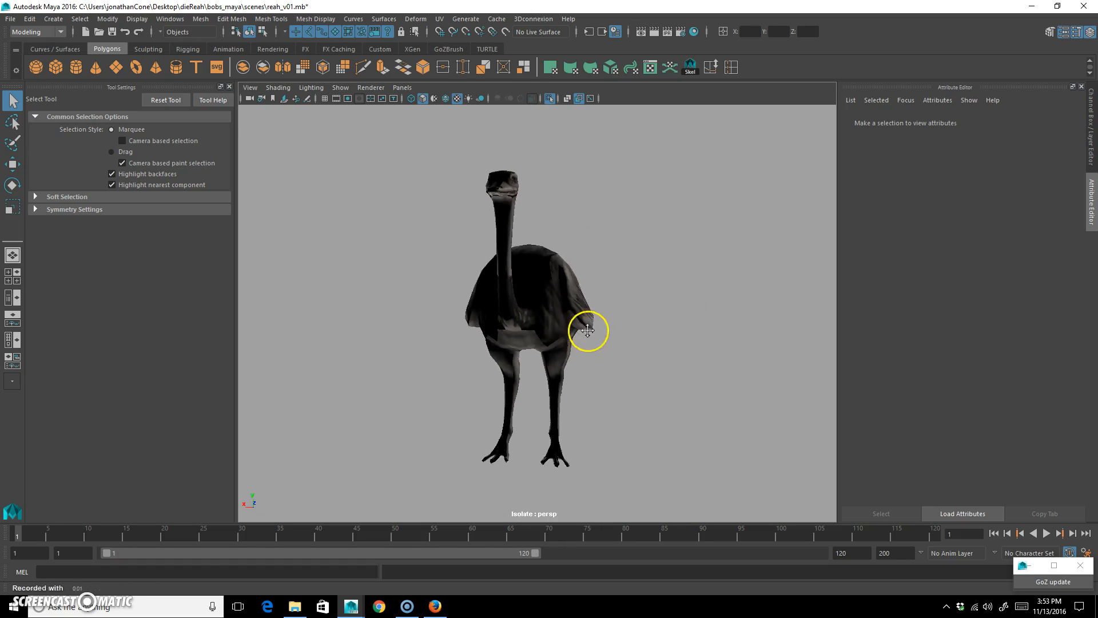
Inspect the bird from several angles and select its mesh
alt+drag(587, 330, 551, 353)
alt+right_drag(552, 353, 577, 333)
alt+middle_drag(566, 336, 493, 342)
alt+right_drag(493, 342, 509, 339)
alt+middle_drag(510, 339, 593, 328)
alt+drag(593, 328, 598, 284)
click(599, 283)
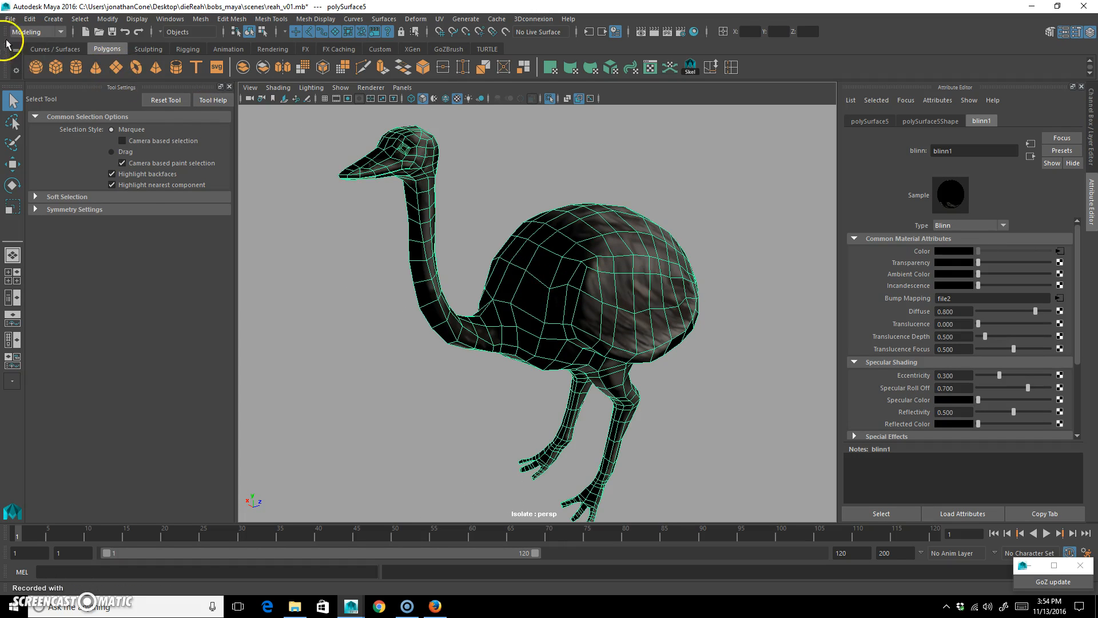
Start an export of the selected bird mesh and set the file type to FBX export
click(10, 18)
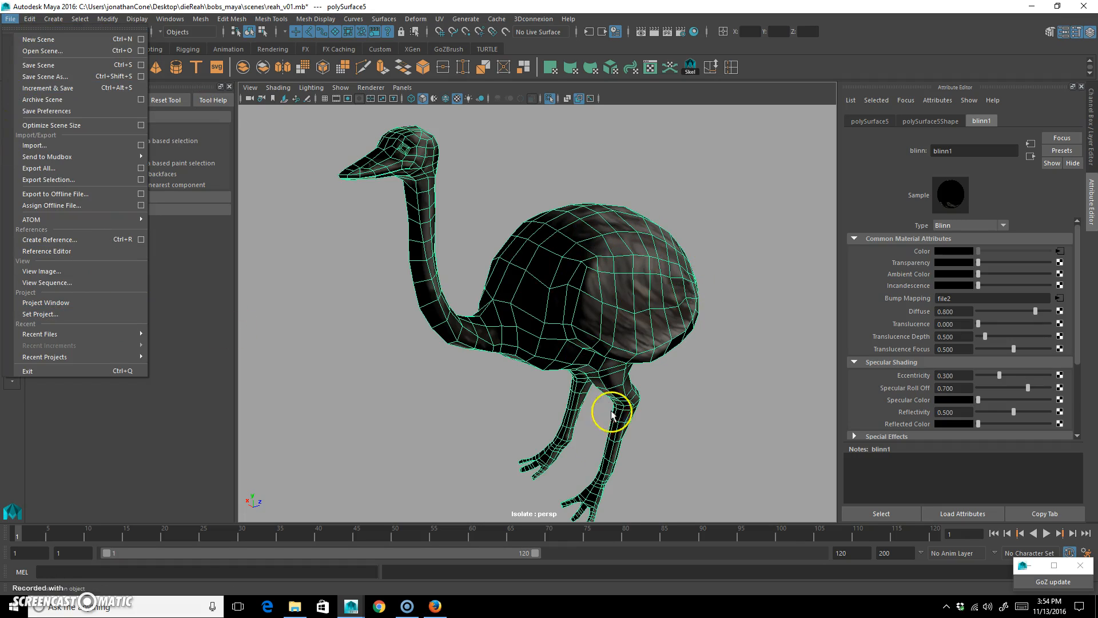
alt+drag(676, 406, 634, 372)
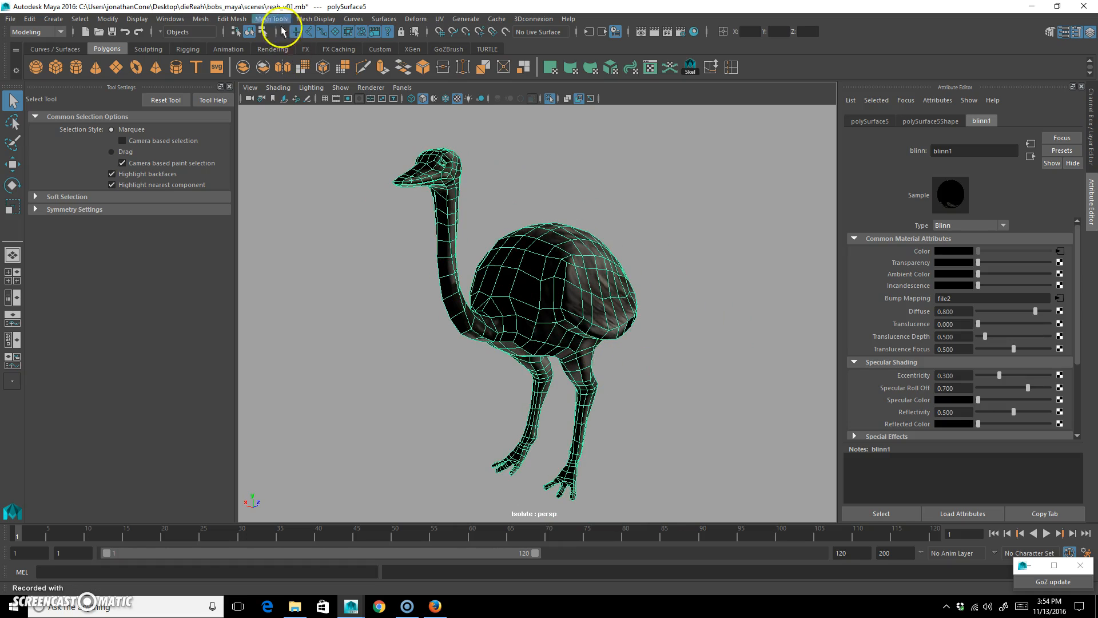
click(11, 19)
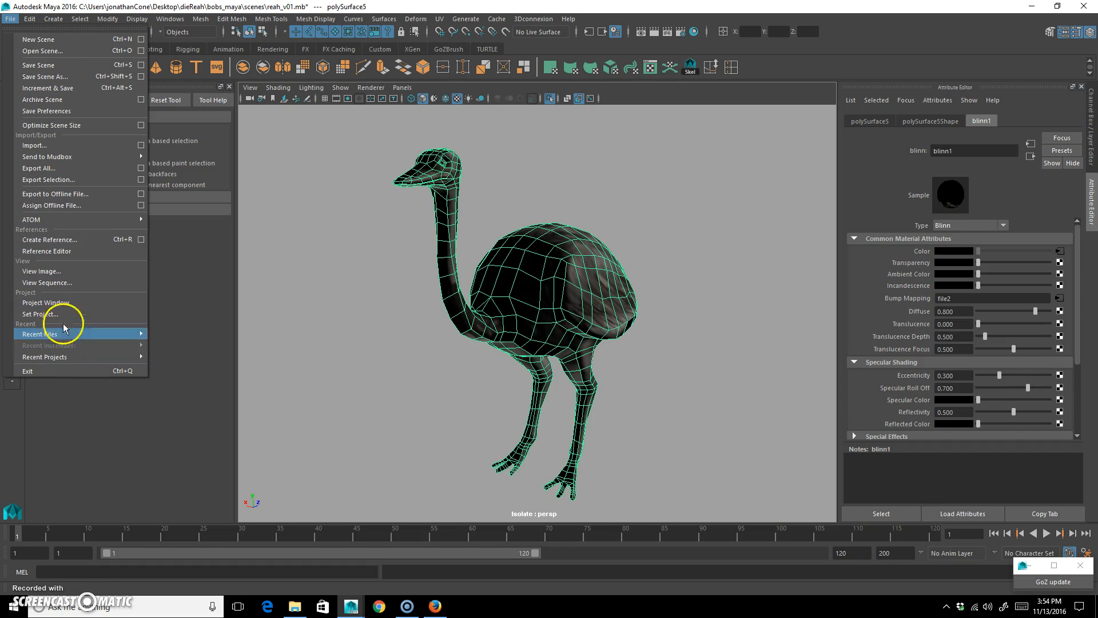
click(72, 180)
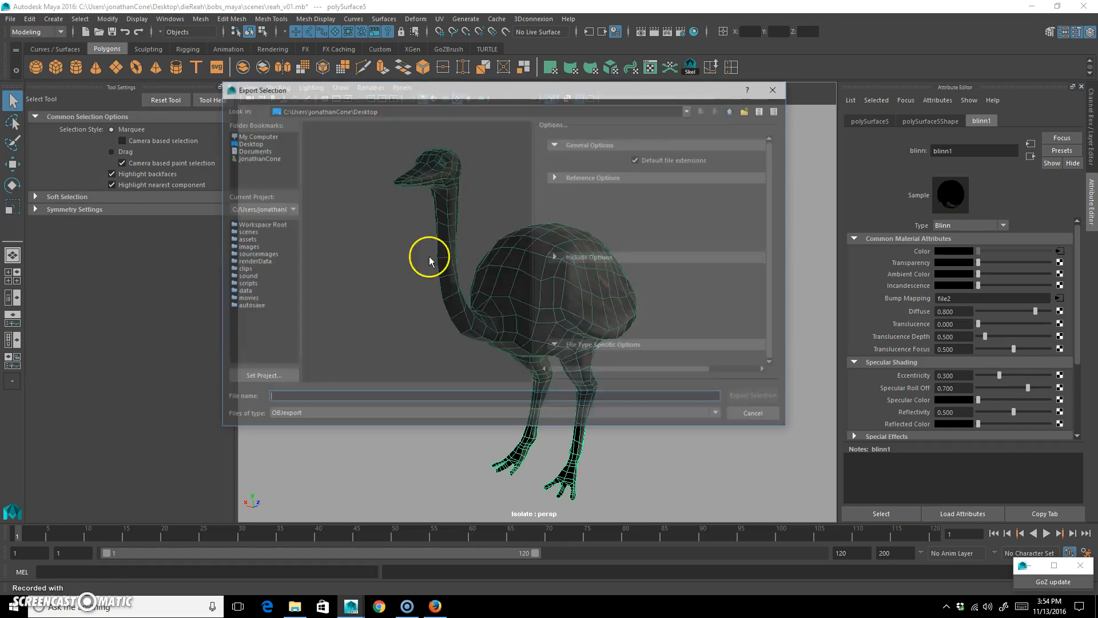
click(369, 415)
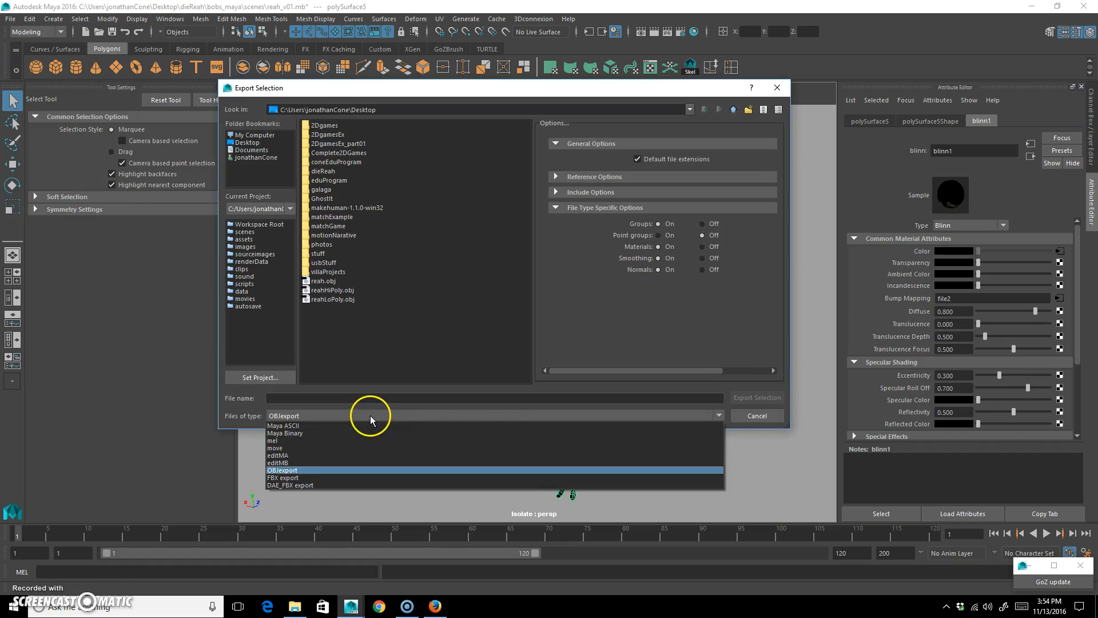
click(294, 478)
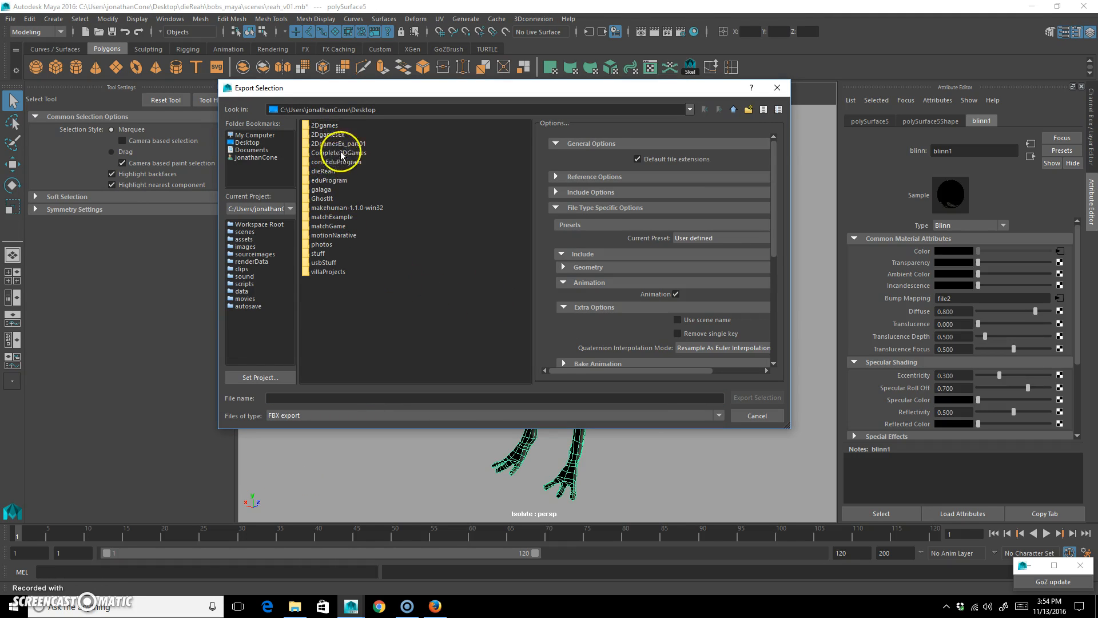
Choose the dieReah\bobs_maya\scenes folder as the export location and name the file reah
double_click(335, 172)
double_click(331, 126)
double_click(321, 200)
click(321, 398)
text(reah)
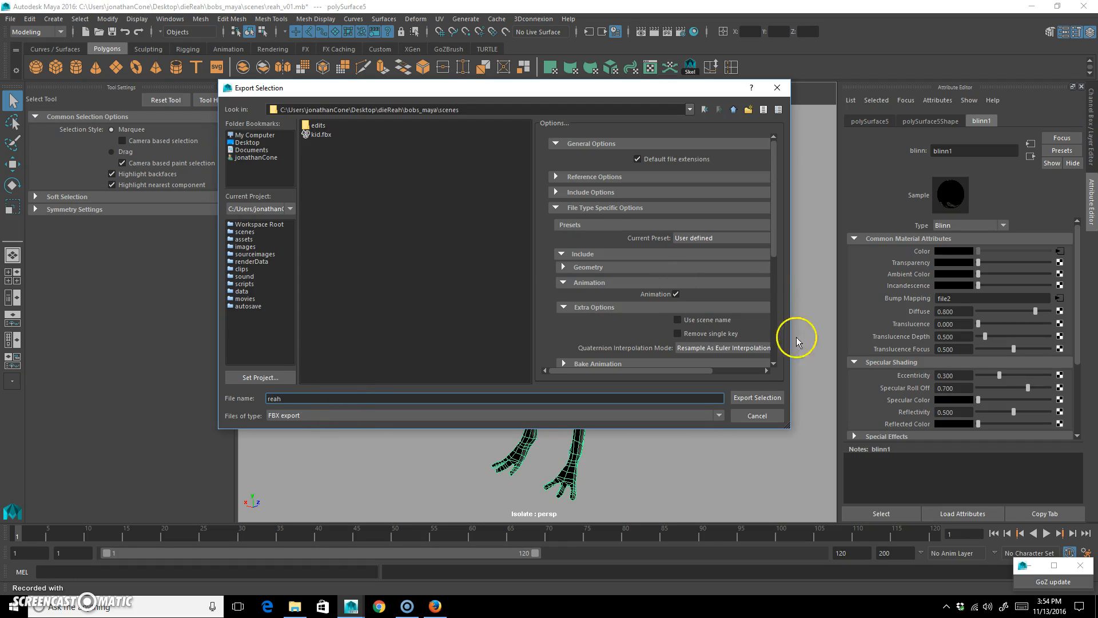
Check the FBX file type options, including Embed Media, and export the selection
click(553, 208)
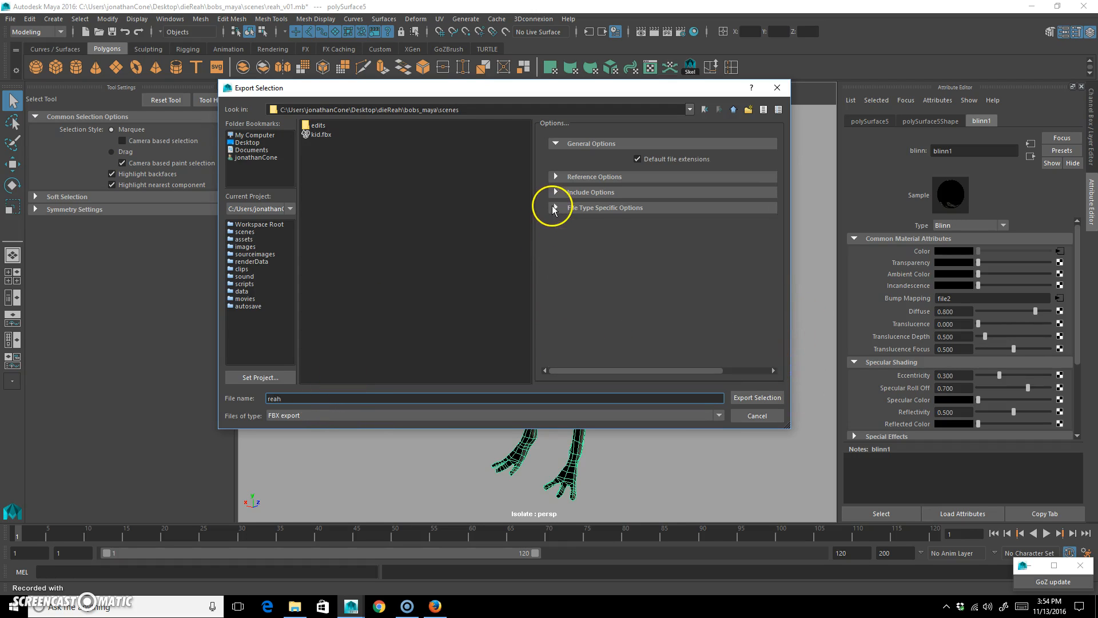
click(557, 207)
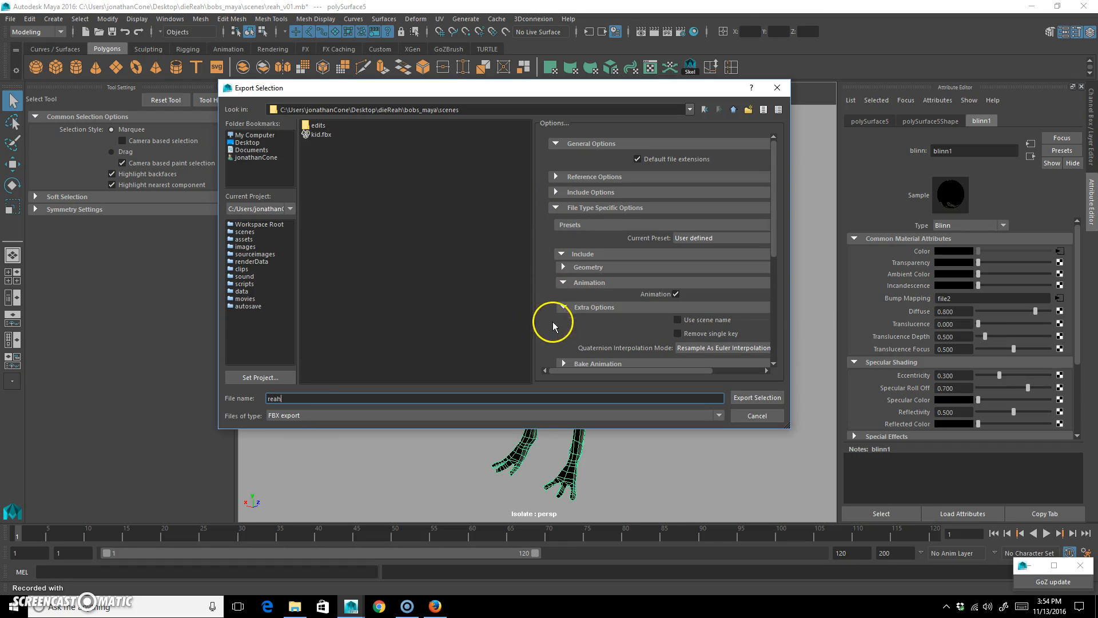
scroll(555, 304, down, 5)
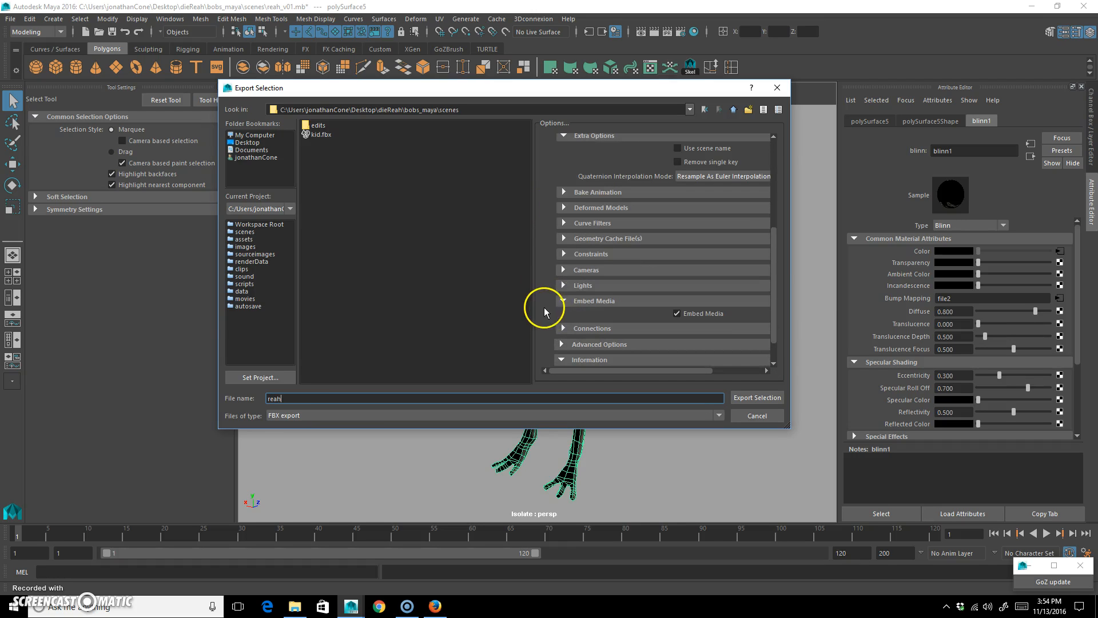
click(566, 299)
click(566, 299)
click(758, 399)
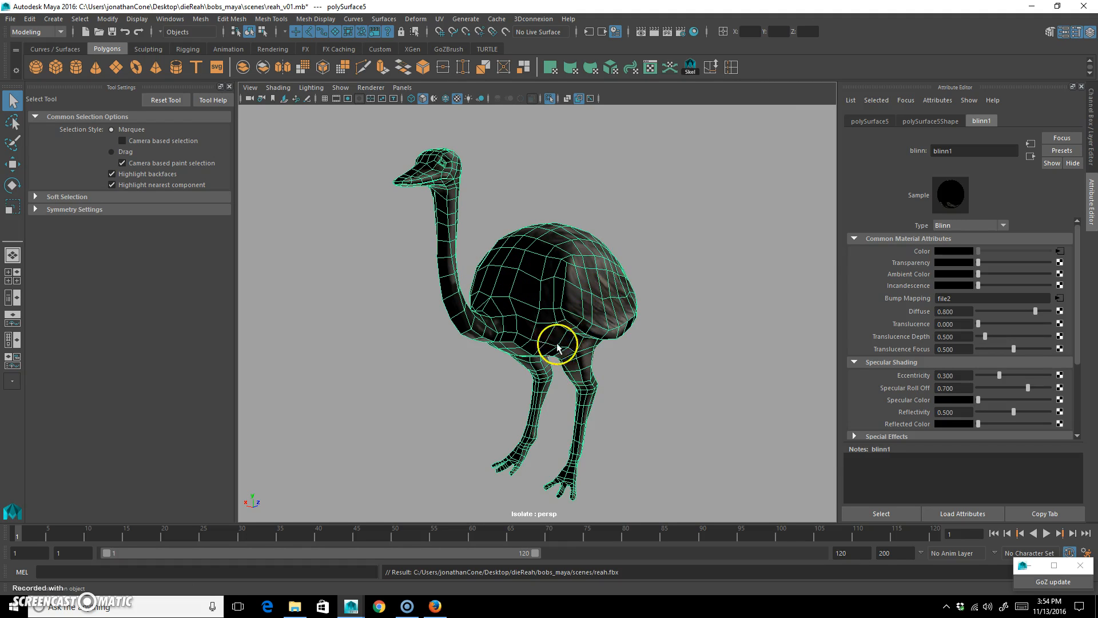
Try enabling Pre Filter on the bird's normal map file texture and check the surface from another angle
click(554, 203)
alt+drag(624, 334, 703, 259)
click(619, 299)
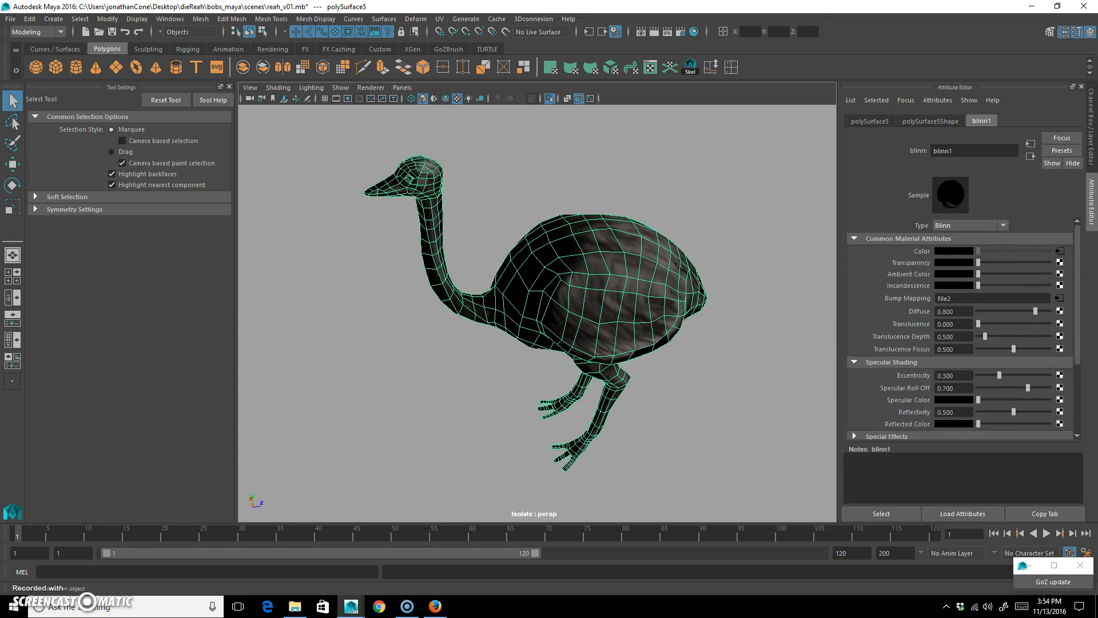
click(1059, 299)
click(938, 250)
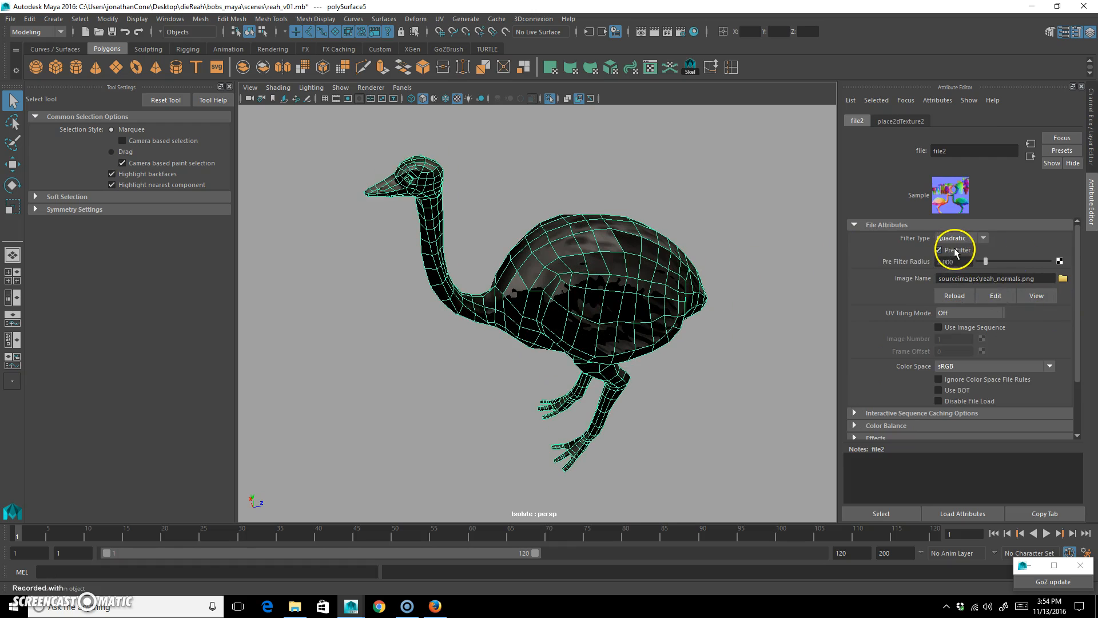
alt+drag(413, 388, 365, 385)
click(606, 337)
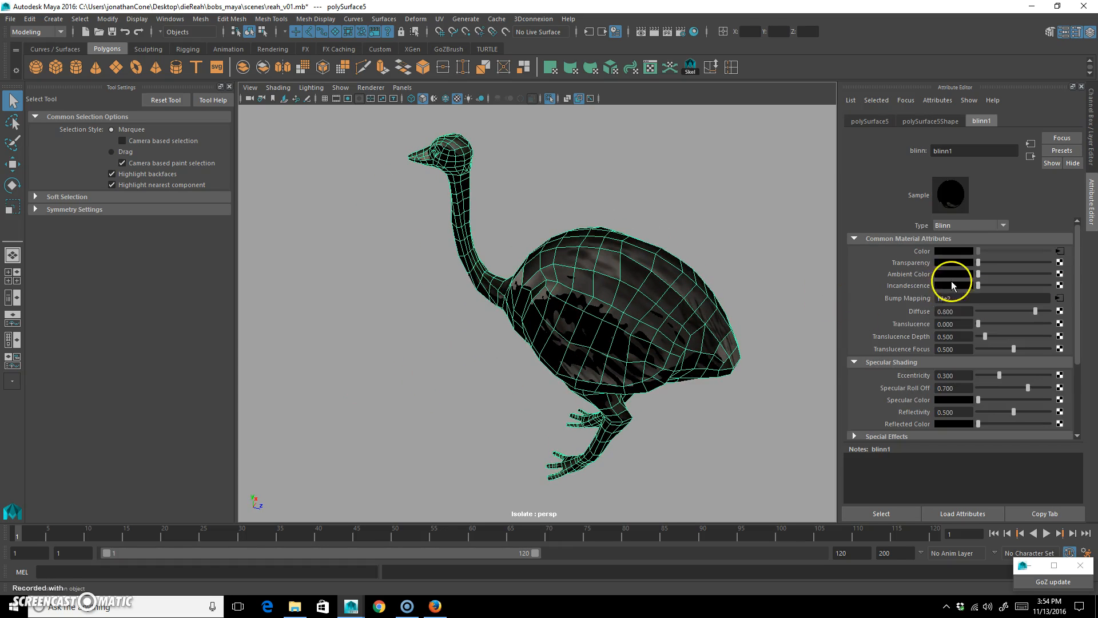
Disable Pre Filter on the reah_normals.png file texture and set its filter type to Off
click(1059, 299)
click(949, 250)
click(958, 239)
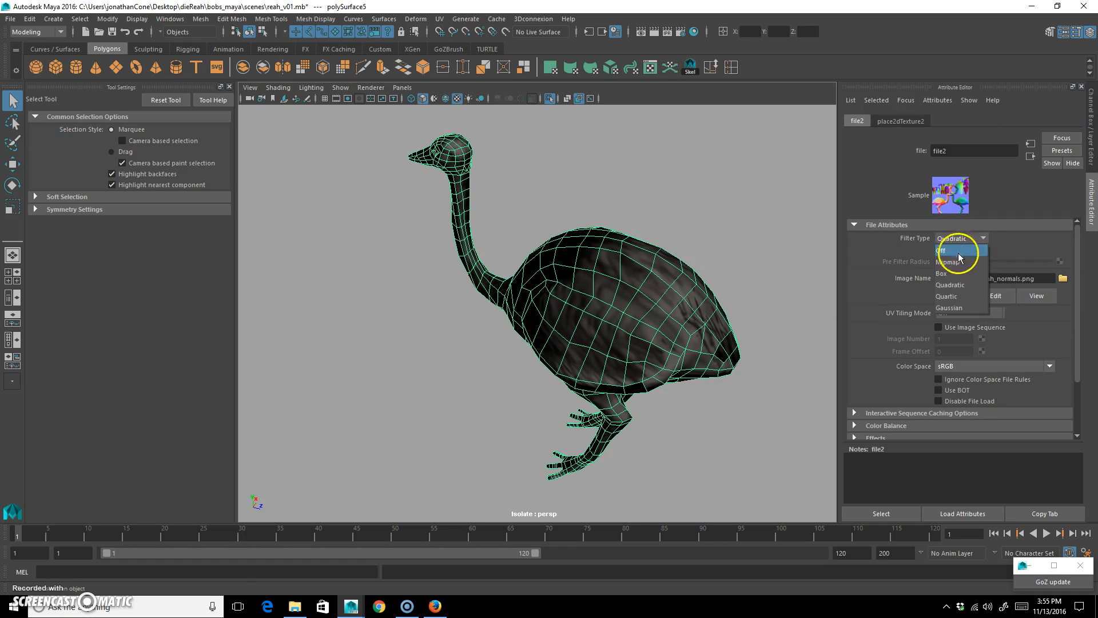
click(955, 254)
Check the bird's surface from several angles, deselect the mesh and save the scene
alt+drag(537, 382, 589, 371)
click(612, 366)
click(726, 367)
alt+drag(722, 375, 772, 389)
alt+drag(610, 233, 652, 253)
scroll(575, 300, up, 2)
click(608, 313)
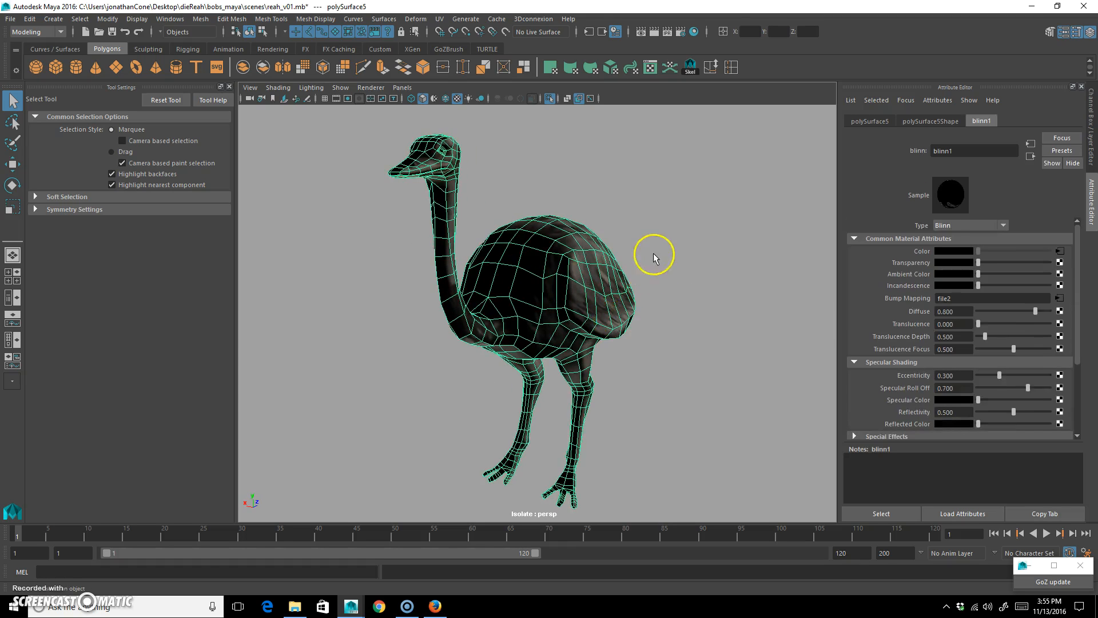
click(658, 237)
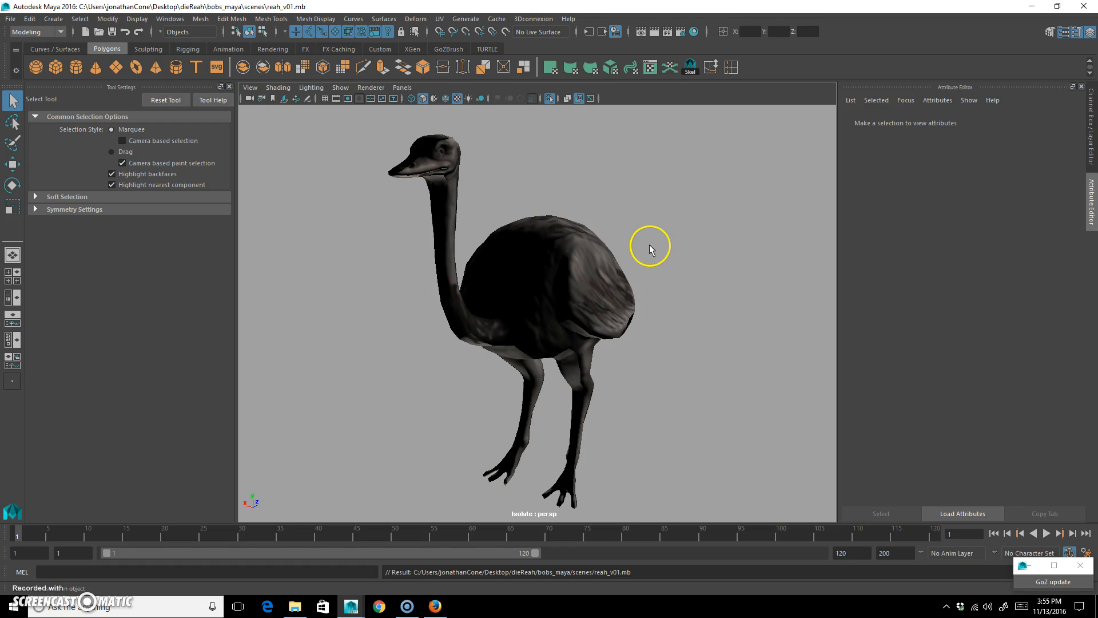